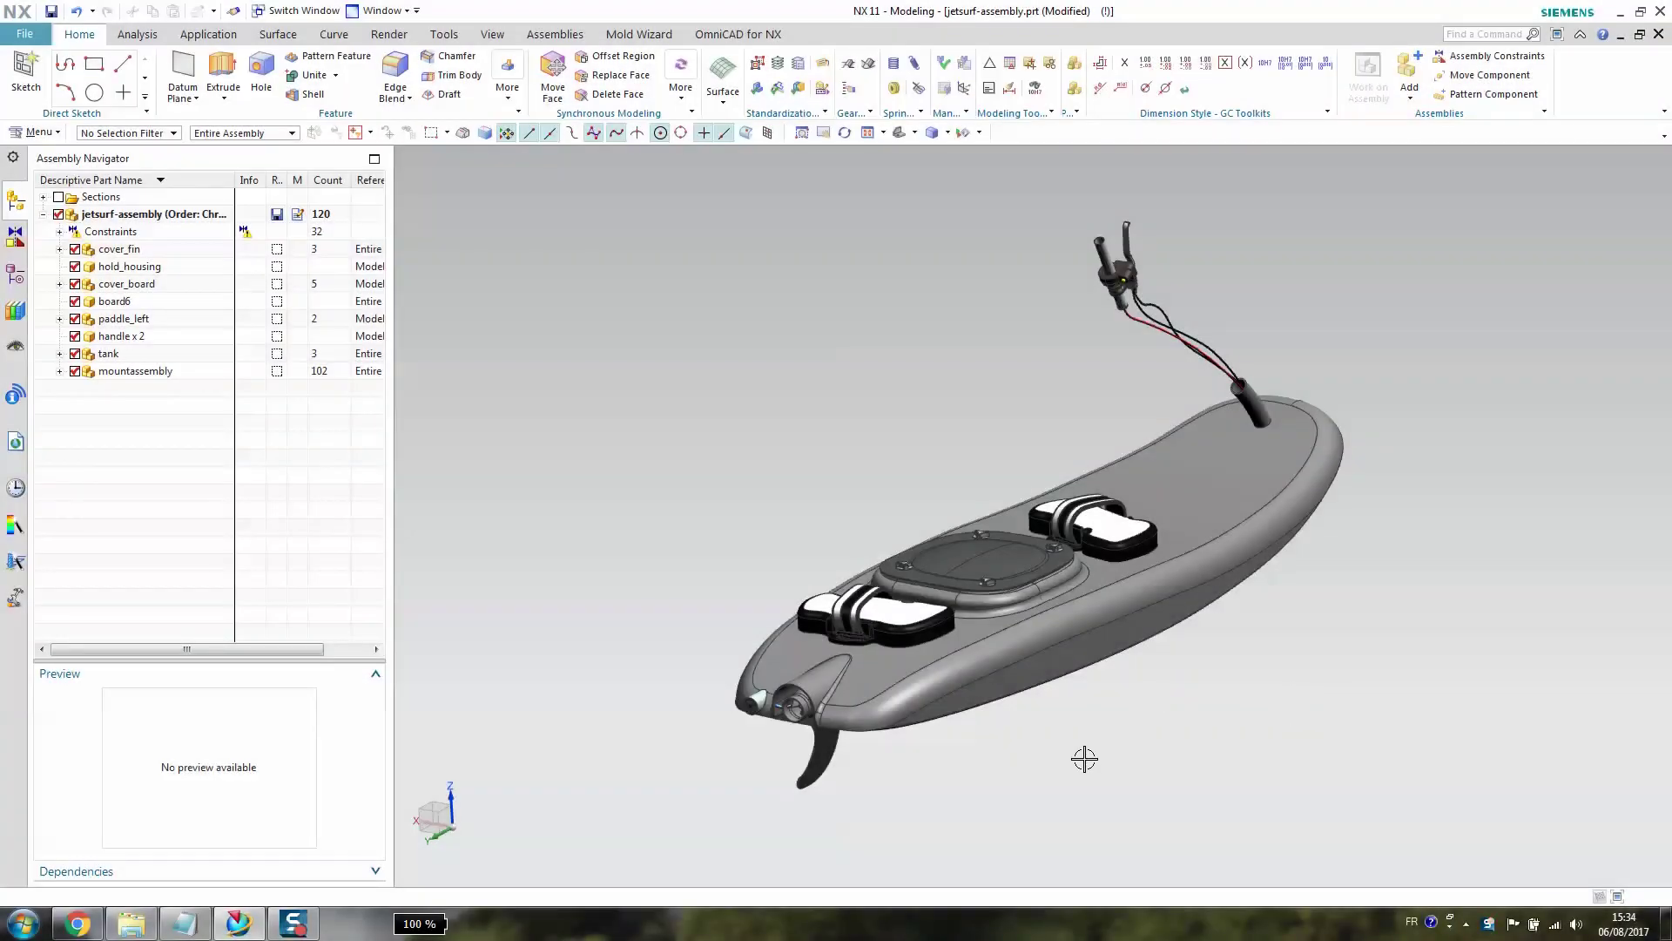
Zoom in on the exhaust, expand mountassembly, and select assembly_valve to open its context menu.
{"action": "mouse_move", "coordinate": [1087, 756]}
{"action": "middle_mouse_down"}
{"action": "mouse_move", "coordinate": [1135, 735]}
{"action": "mouse_move", "coordinate": [1106, 740]}
{"action": "middle_mouse_up"}
{"action": "scroll", "coordinate": [818, 691], "scroll_direction": "up", "scroll_amount": 5}
{"action": "scroll", "coordinate": [818, 691], "scroll_direction": "up", "scroll_amount": 4}
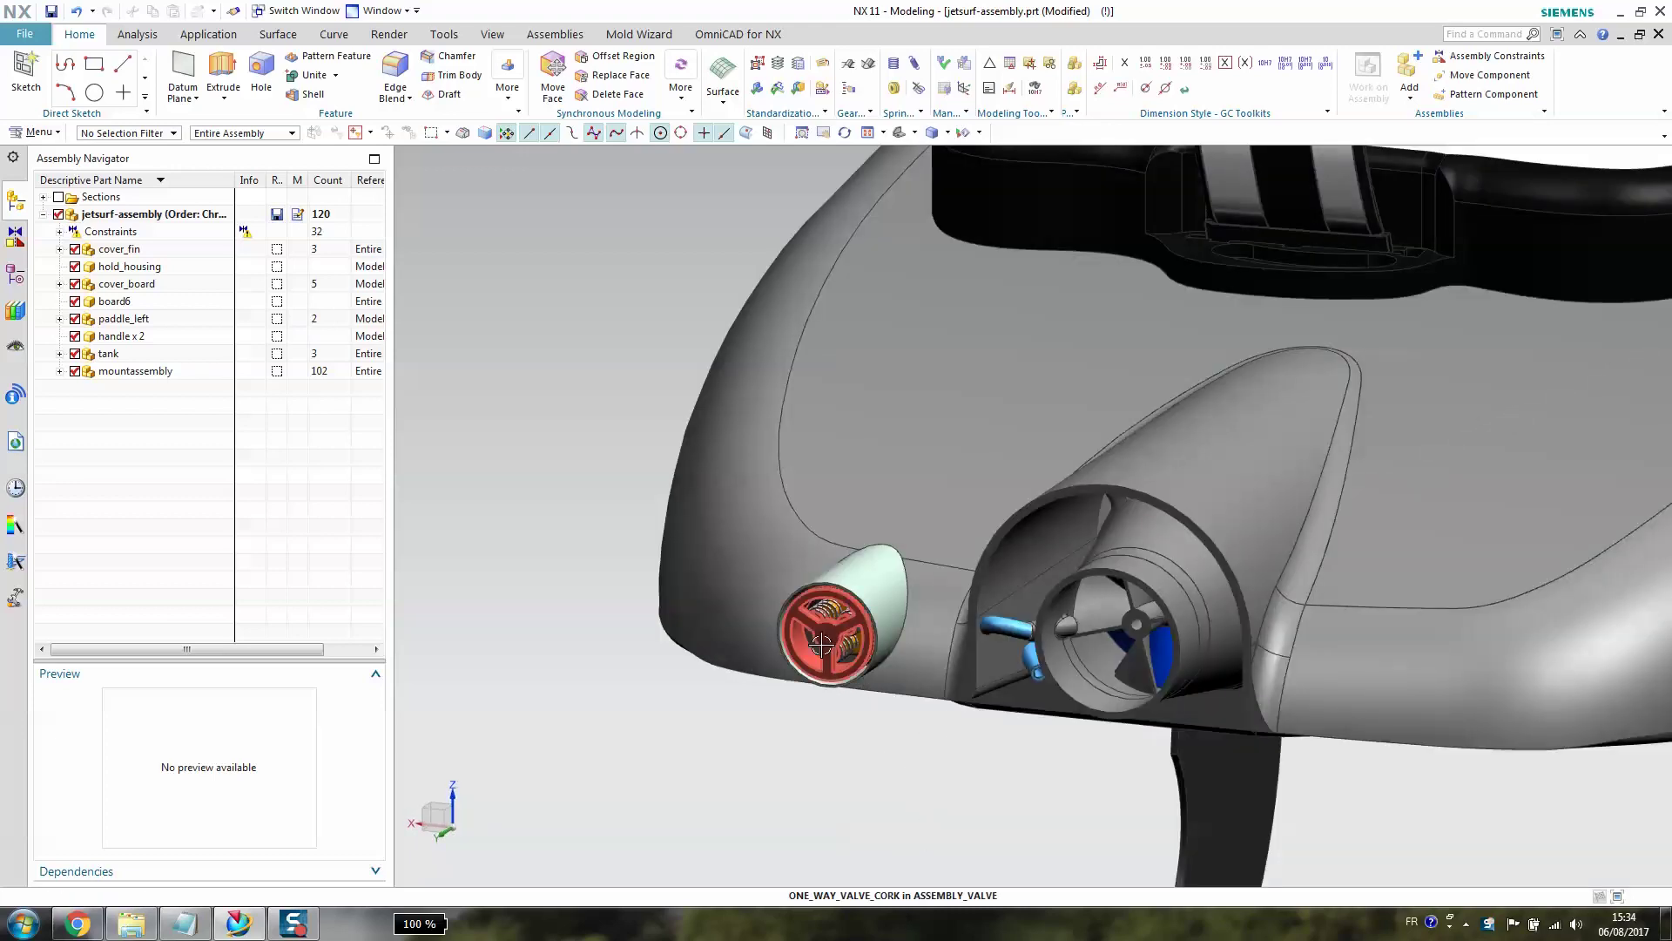
{"action": "left_click", "coordinate": [121, 369]}
{"action": "left_click", "coordinate": [59, 371]}
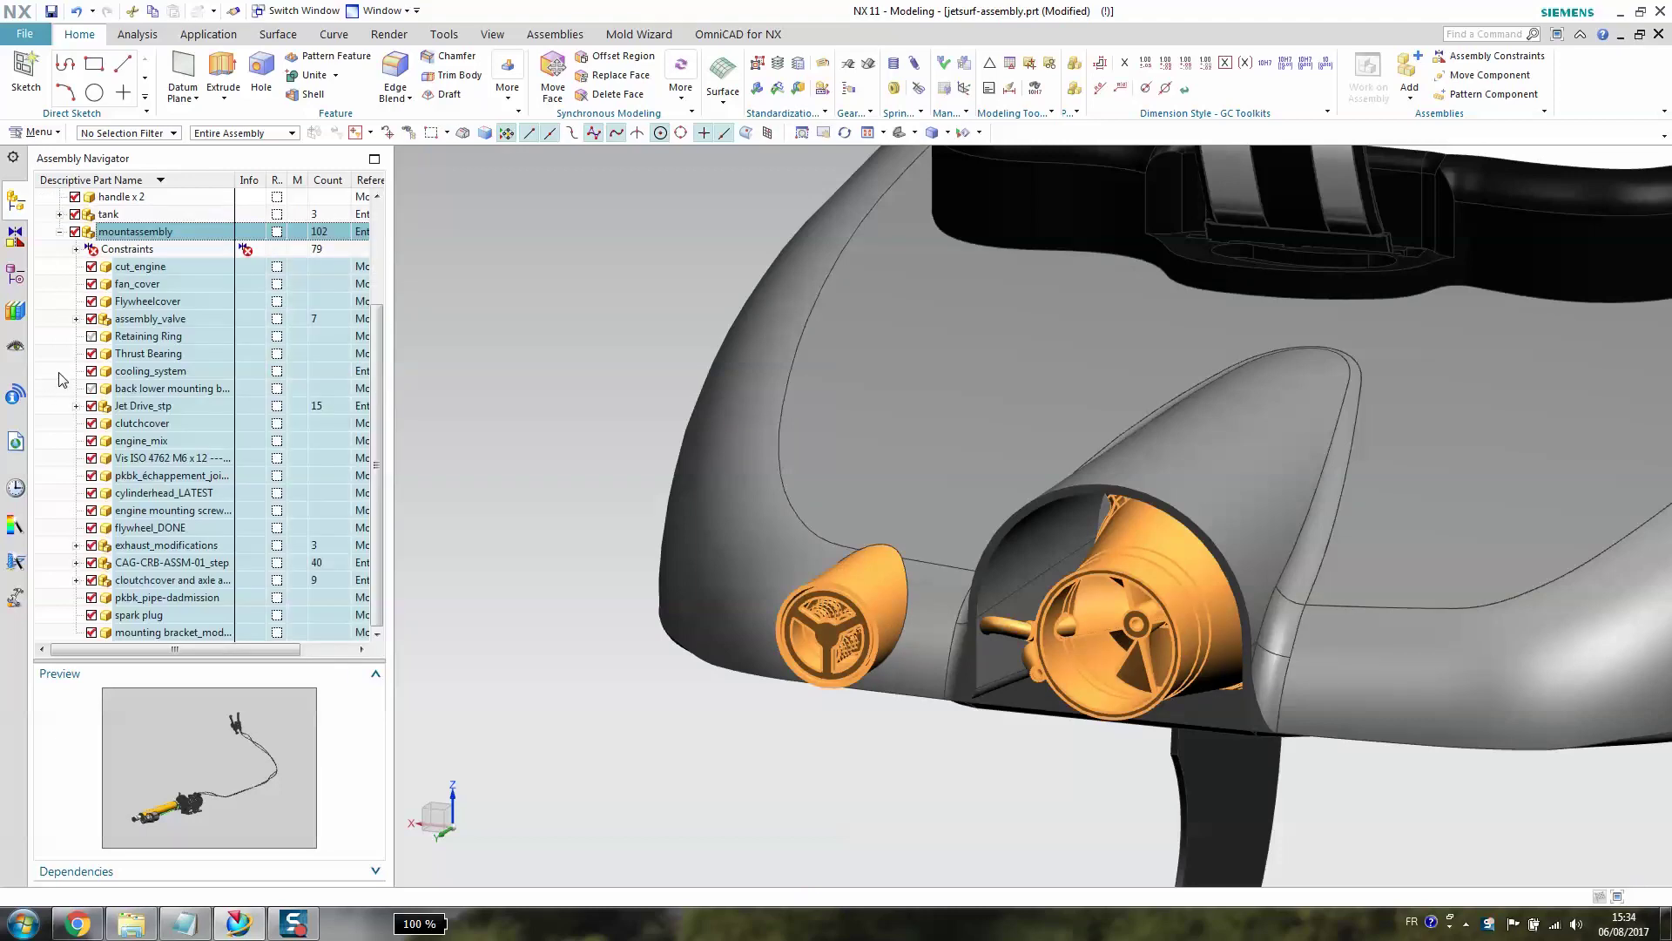
{"action": "left_click", "coordinate": [150, 319]}
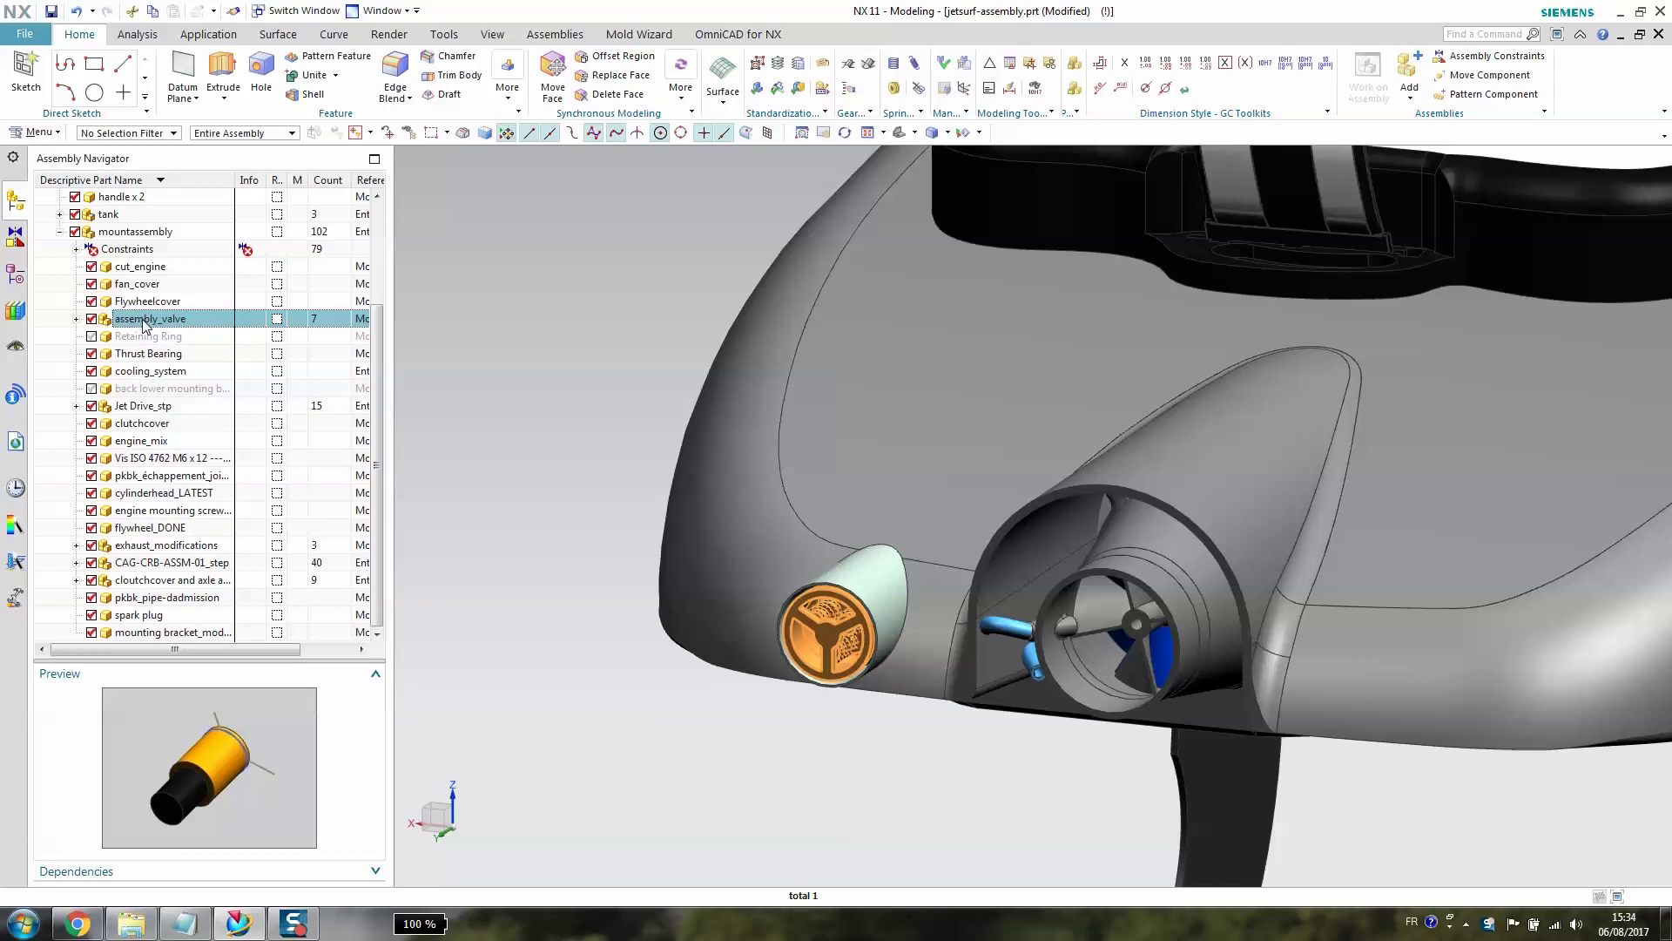
{"action": "right_click", "coordinate": [145, 325]}
Make assembly_valve the displayed part and center it in the view.
{"action": "left_click", "coordinate": [245, 385]}
{"action": "scroll", "coordinate": [932, 607], "scroll_direction": "up", "scroll_amount": 3}
{"action": "middle_click_drag", "start_coordinate": [933, 607], "coordinate": [1419, 549], "text": "shift"}
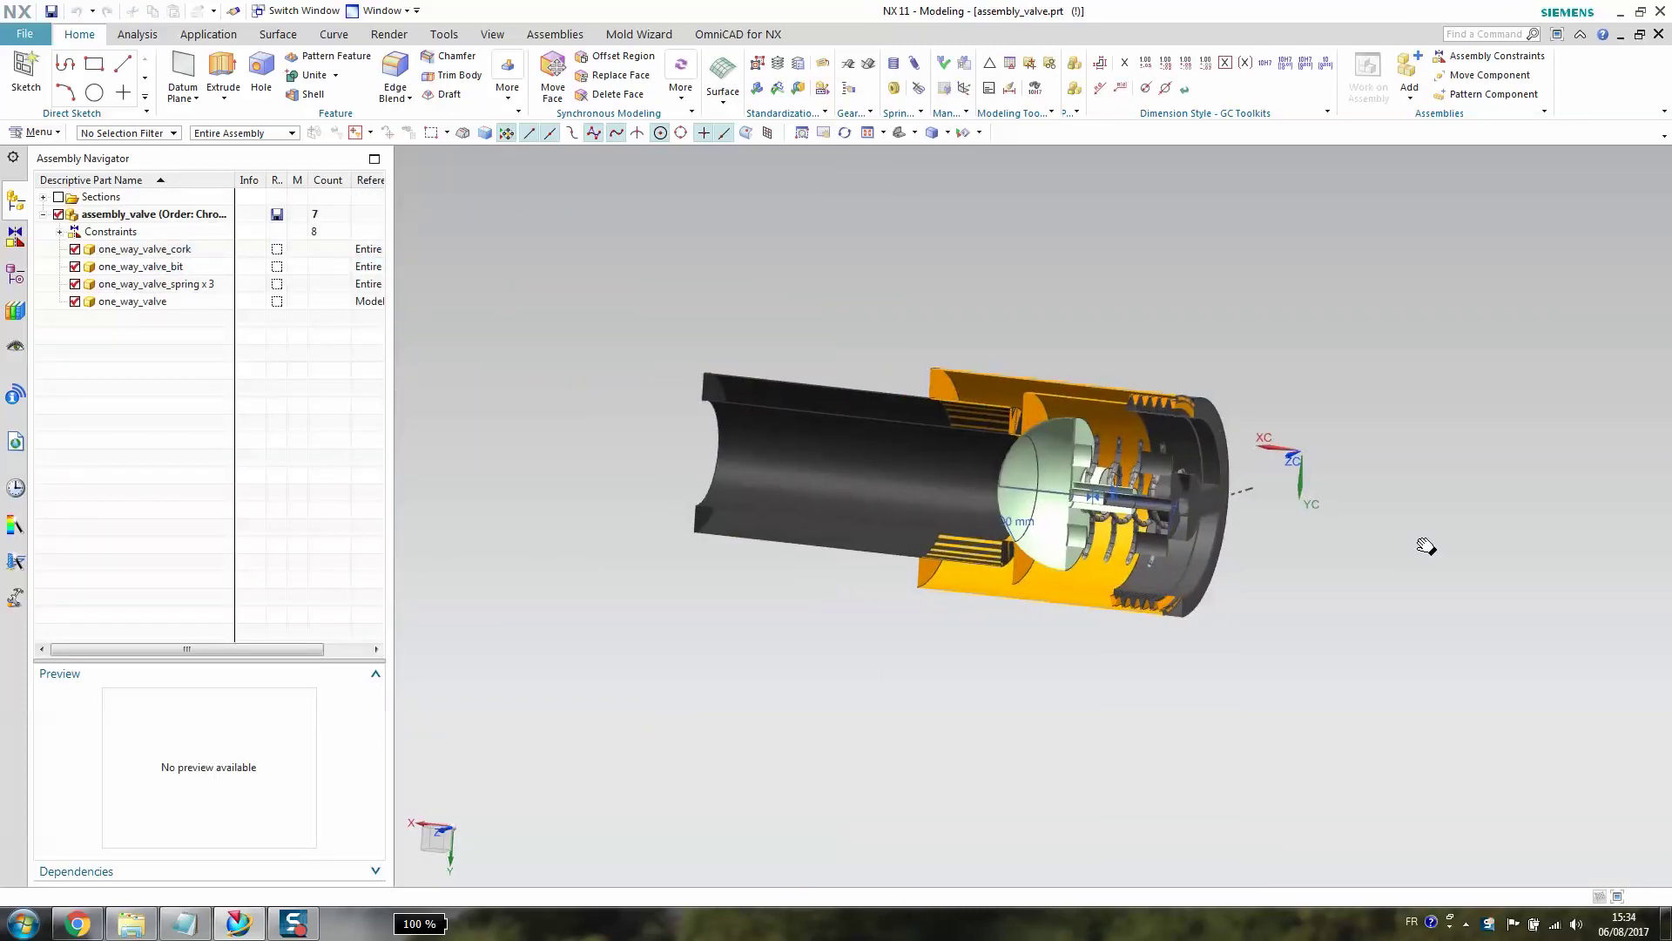
Turn Clip Section off to inspect the whole valve, then back on for the cut-away.
{"action": "left_click", "coordinate": [492, 34]}
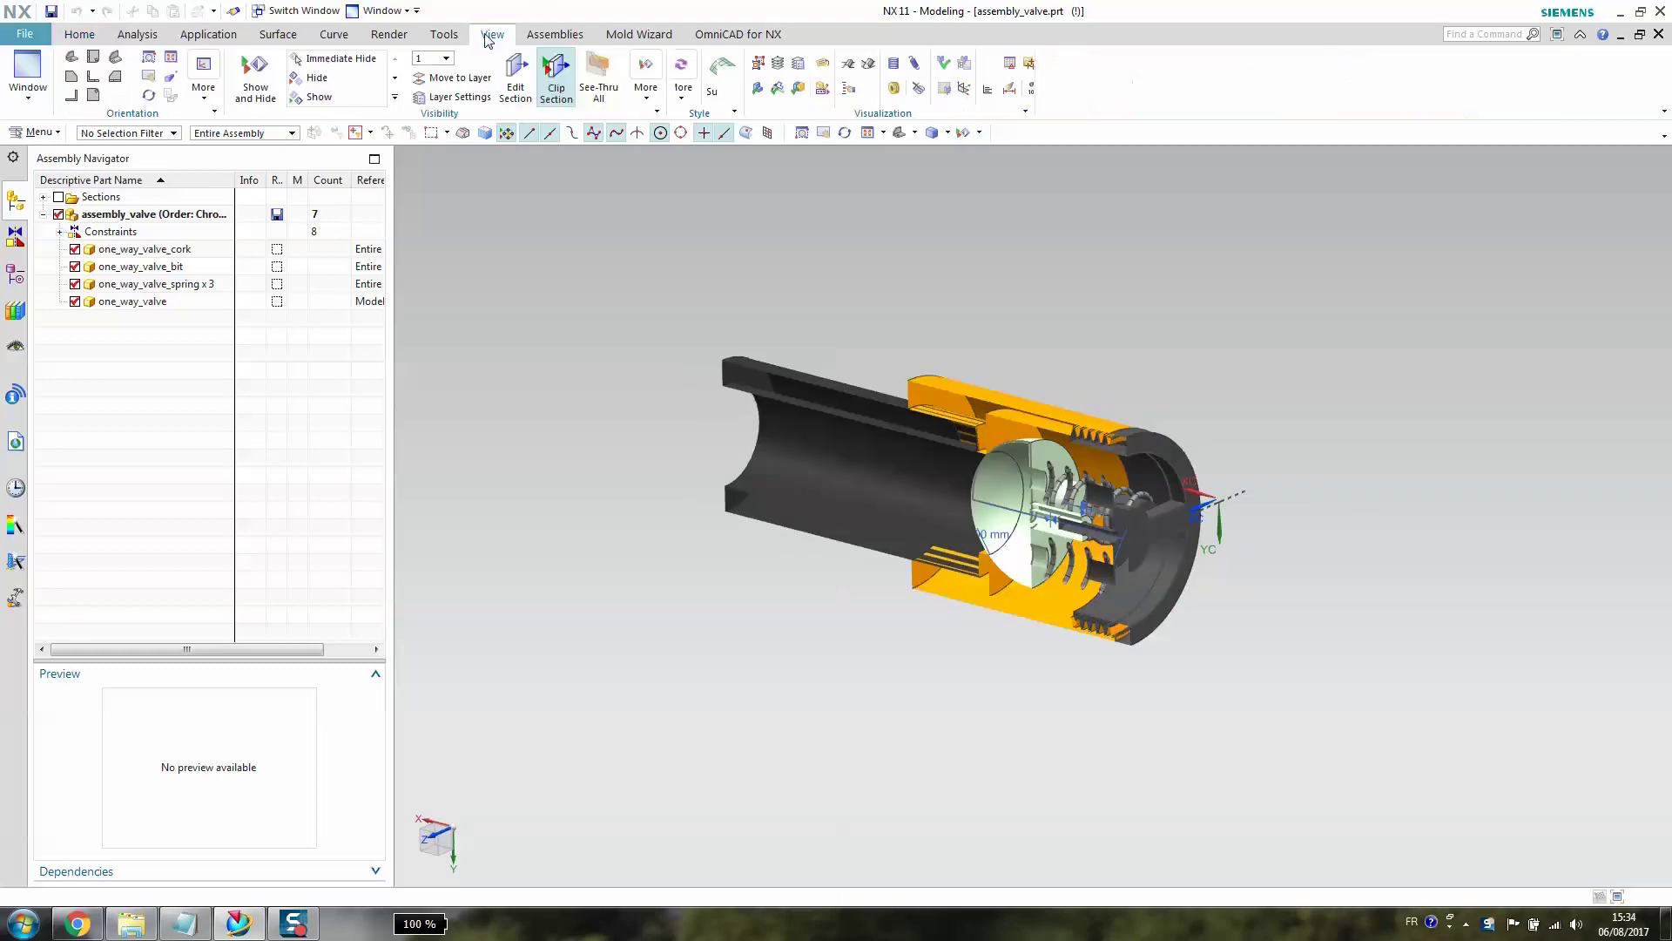
{"action": "left_click", "coordinate": [561, 85]}
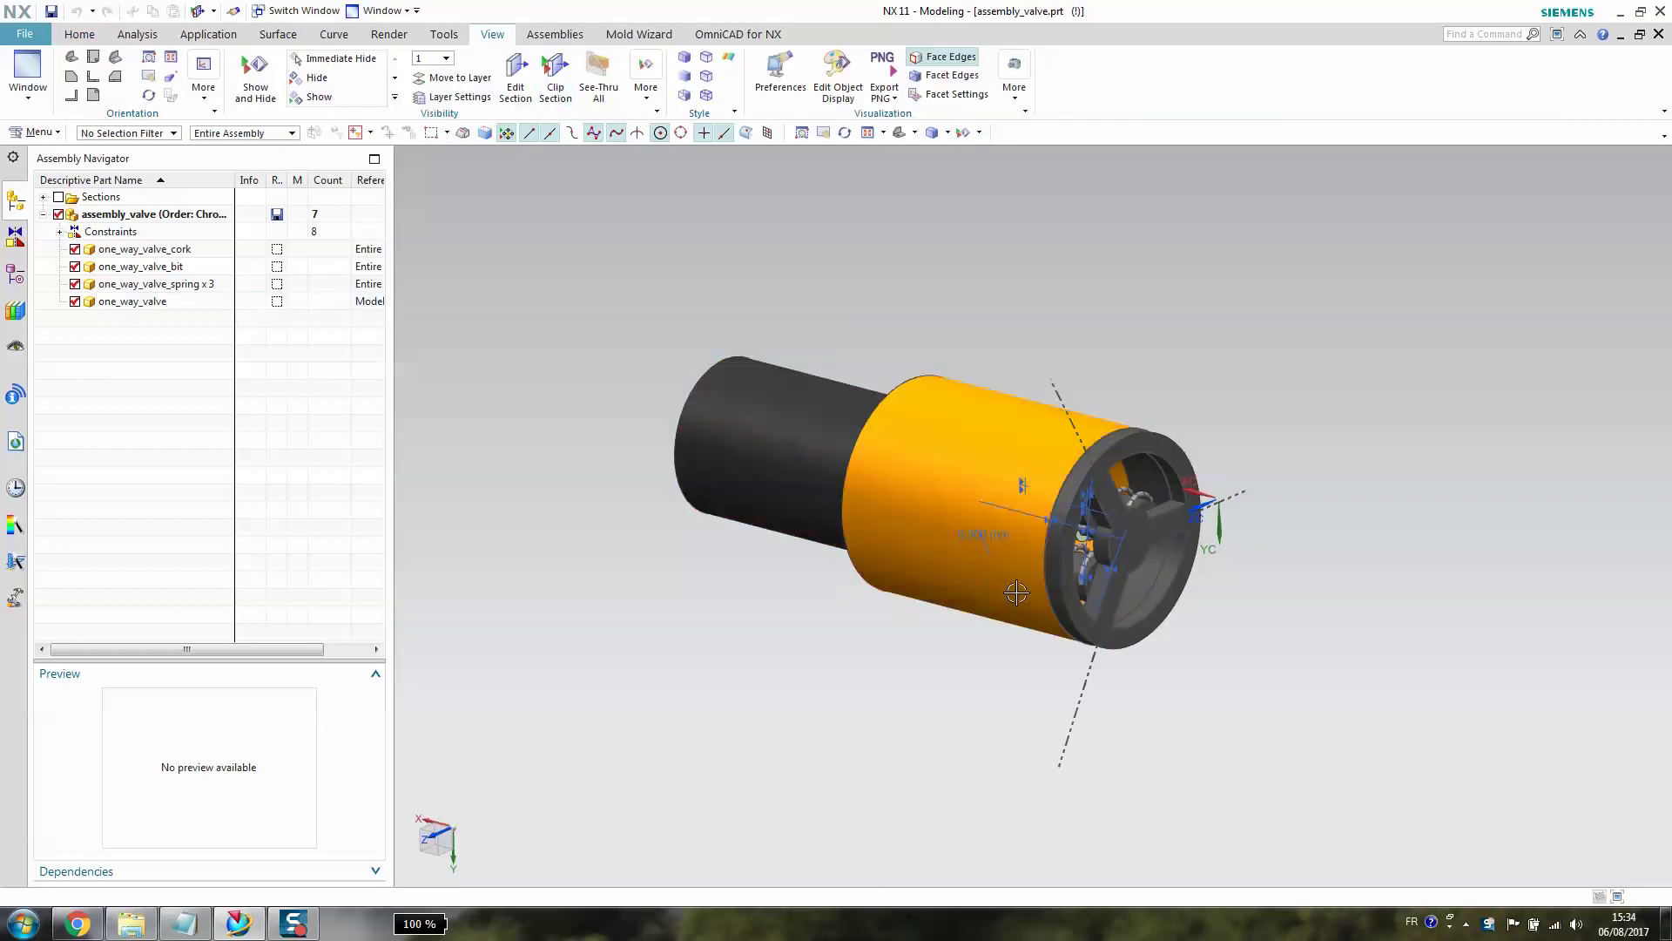
{"action": "middle_click_drag", "start_coordinate": [1303, 635], "coordinate": [1228, 665]}
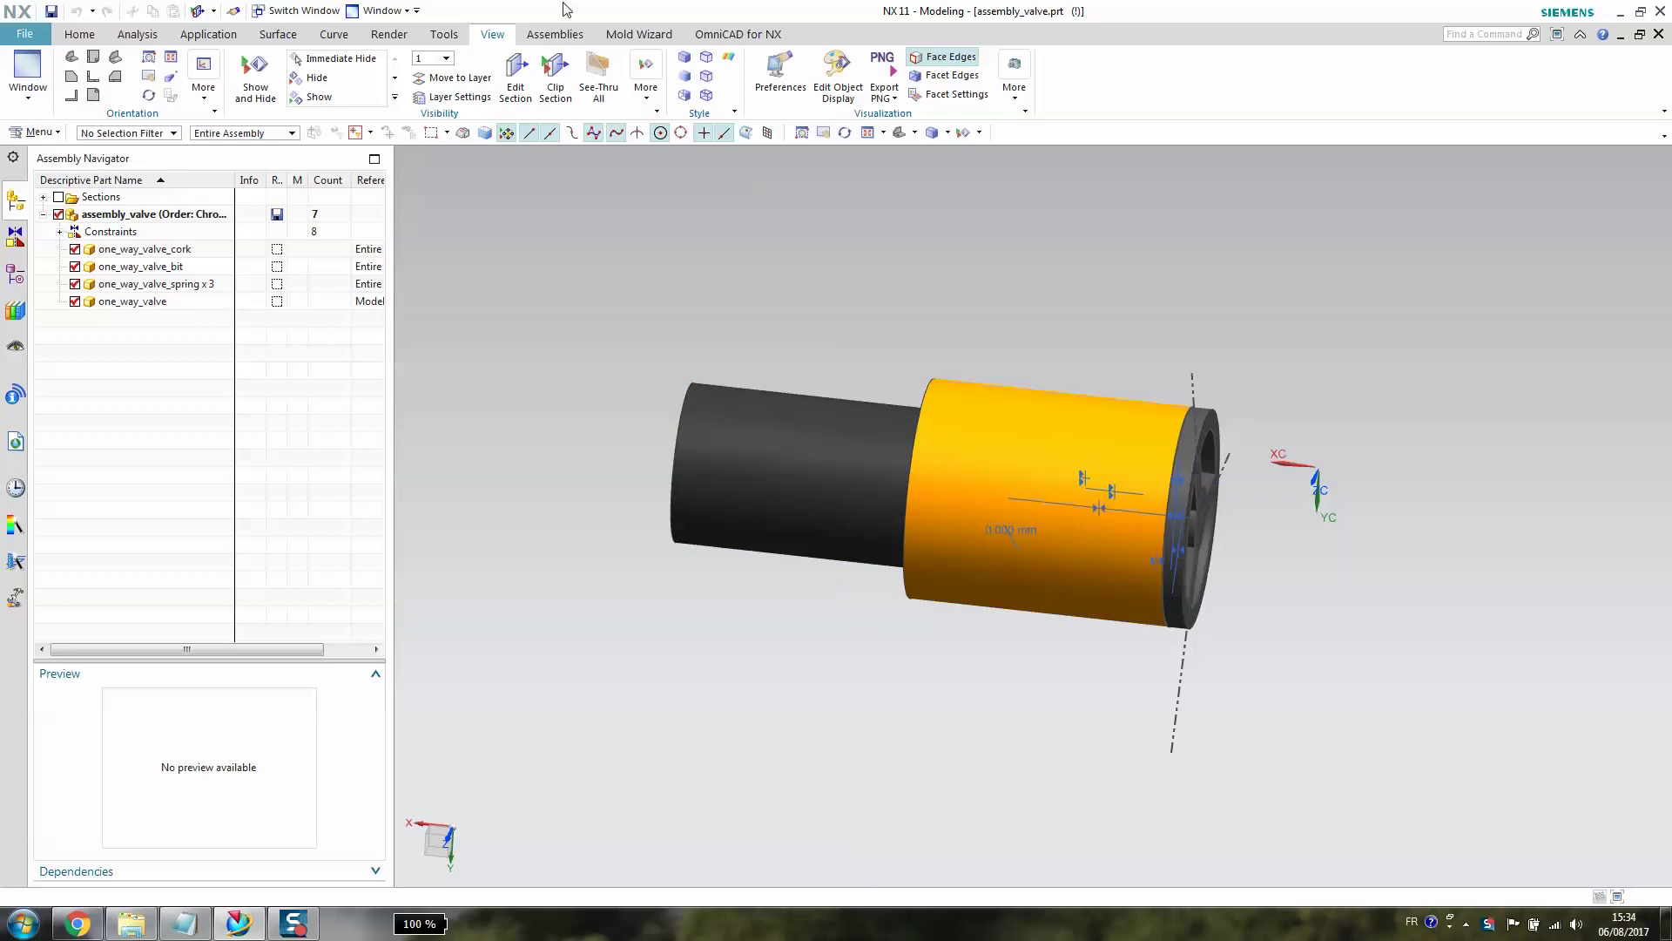
{"action": "left_click", "coordinate": [549, 79]}
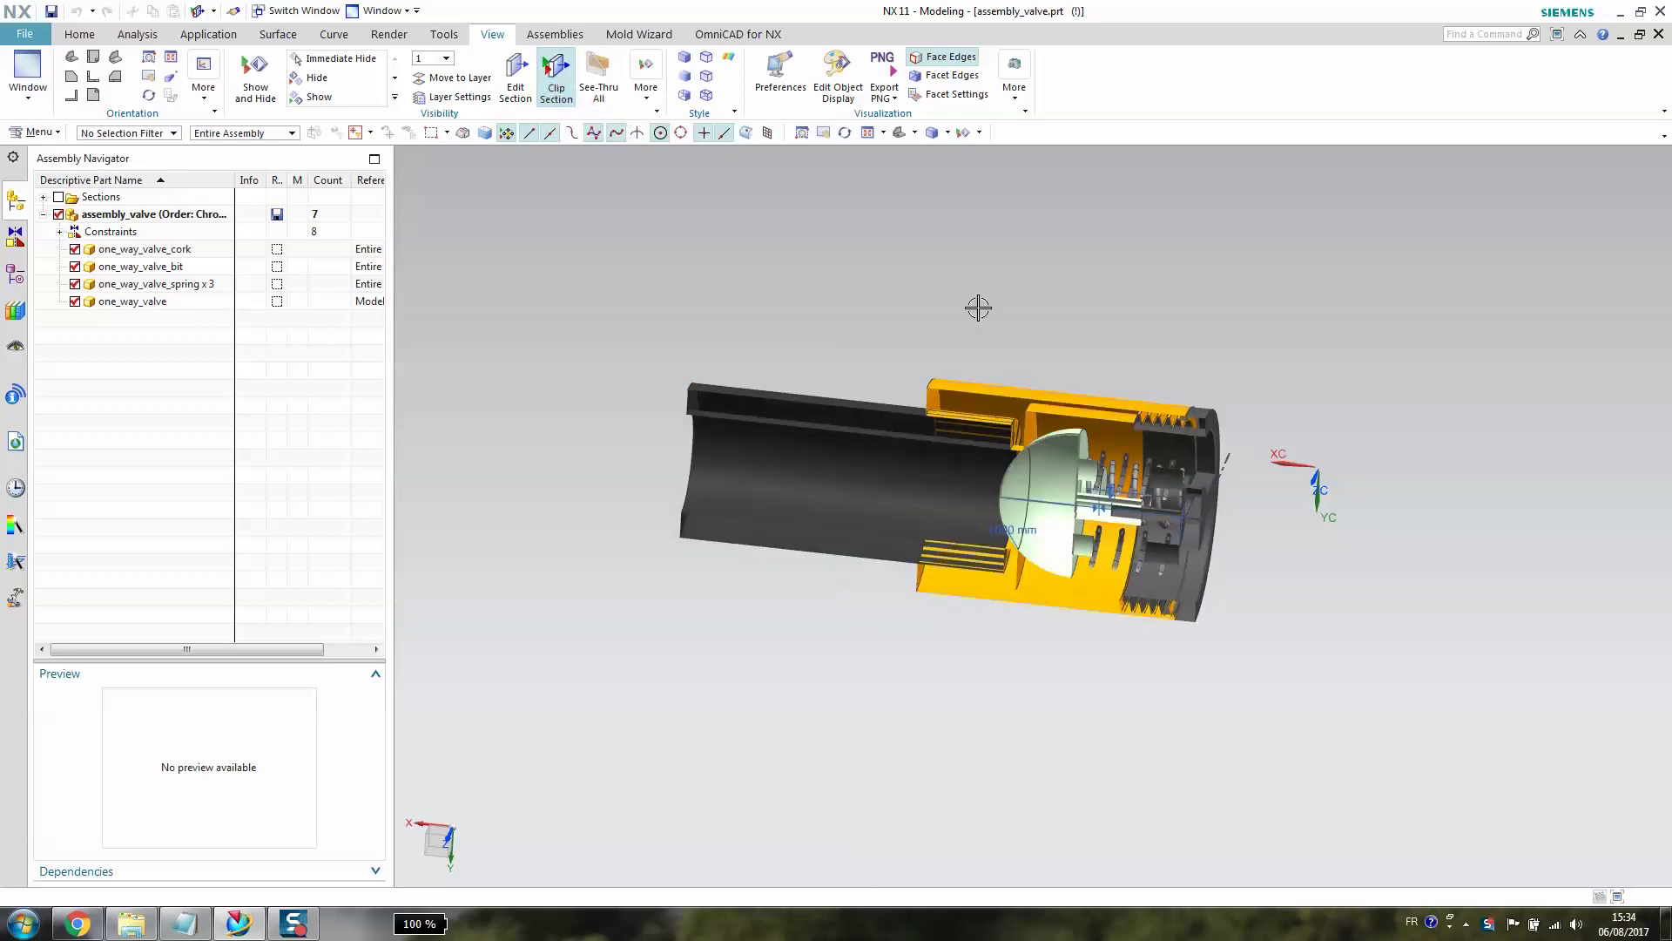
{"action": "middle_click_drag", "start_coordinate": [978, 308], "coordinate": [880, 284]}
{"action": "scroll", "coordinate": [1011, 419], "scroll_direction": "up", "scroll_amount": 3}
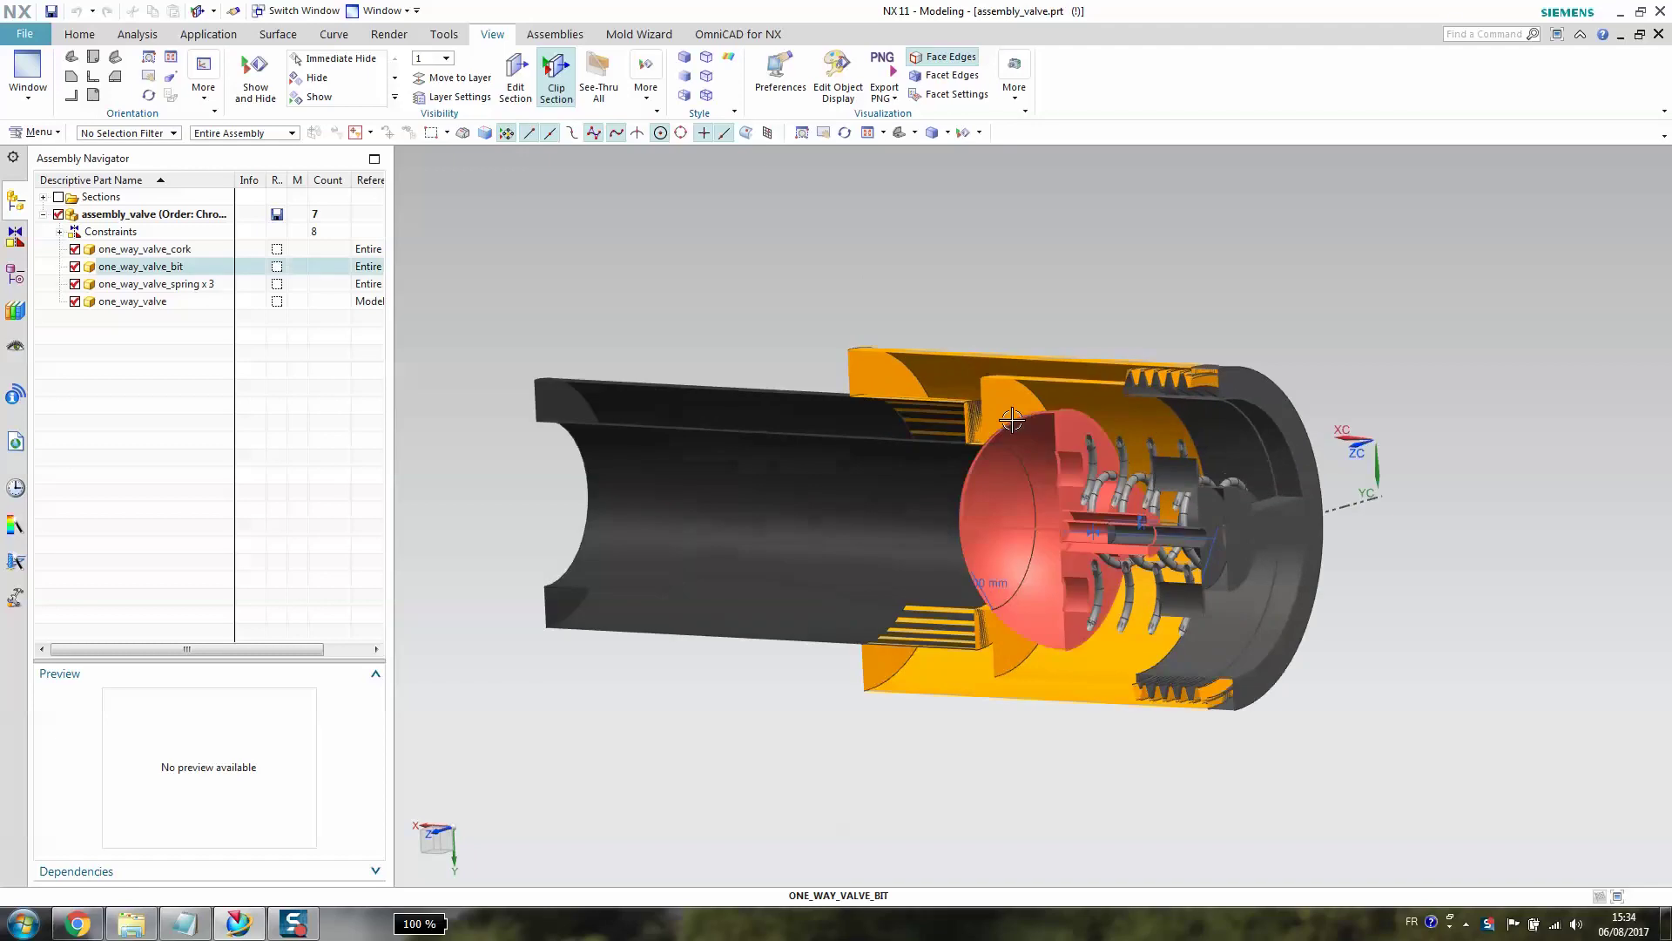
Drag the View Section offset slider to -11.5100 and orbit the deeper cut.
{"action": "left_click", "coordinate": [515, 77]}
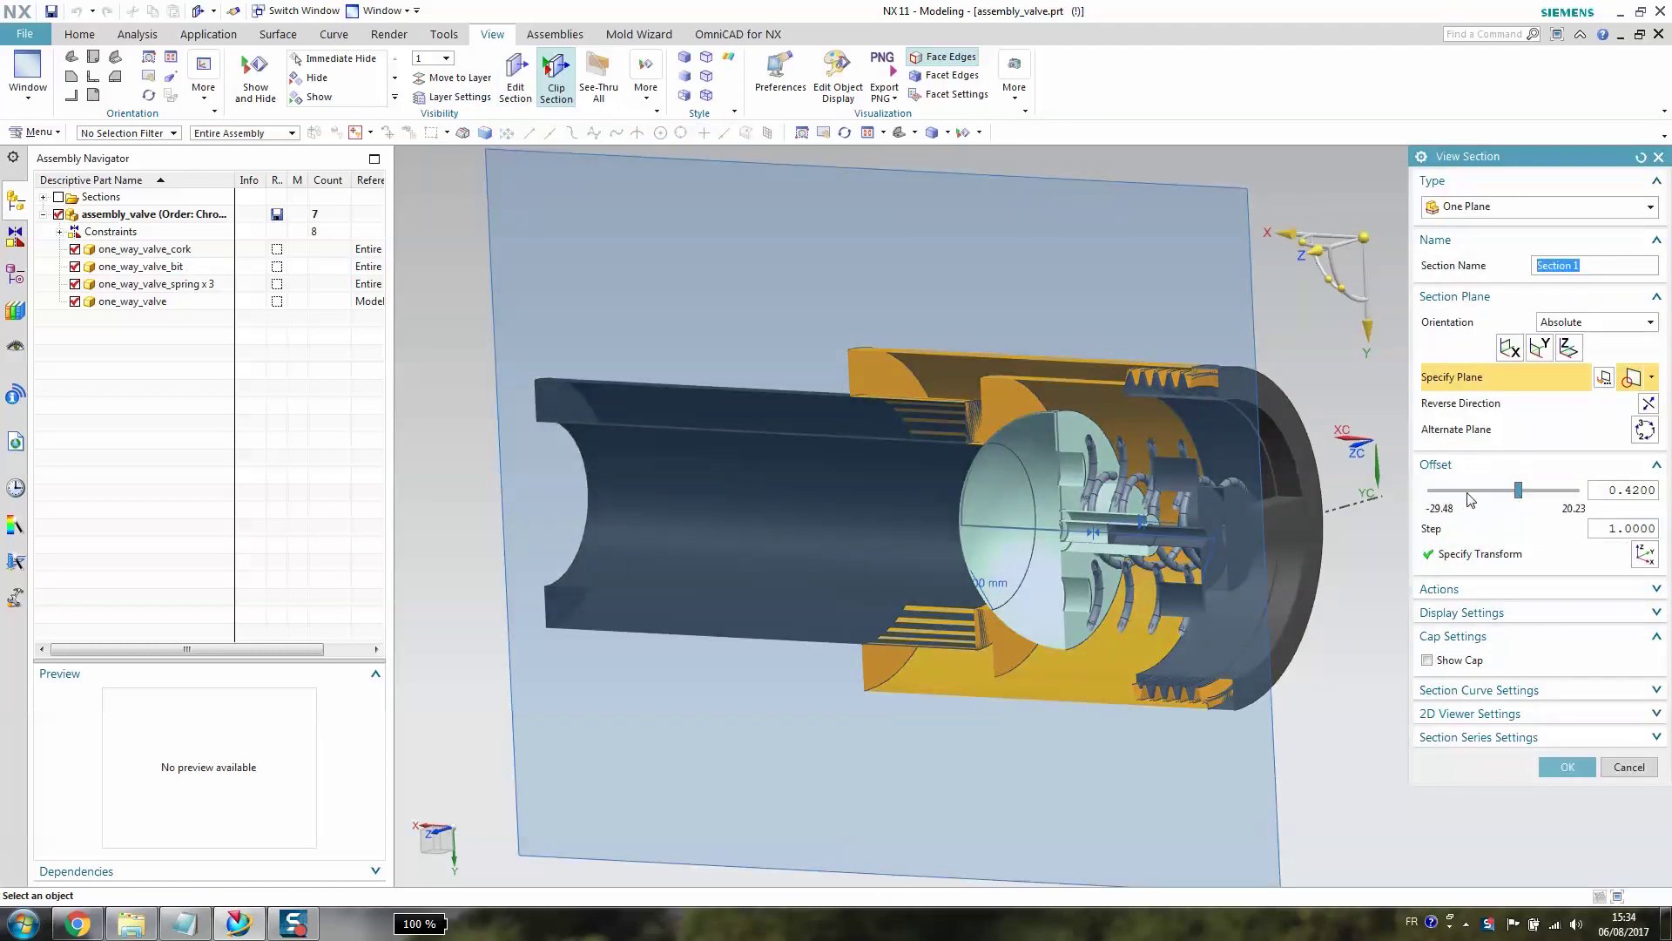
{"action": "mouse_move", "coordinate": [1520, 493]}
{"action": "left_mouse_down"}
{"action": "mouse_move", "coordinate": [1488, 501]}
{"action": "mouse_move", "coordinate": [1551, 489]}
{"action": "left_mouse_up"}
{"action": "middle_click_drag", "start_coordinate": [1219, 638], "coordinate": [1091, 682]}
{"action": "left_click", "coordinate": [1568, 768]}
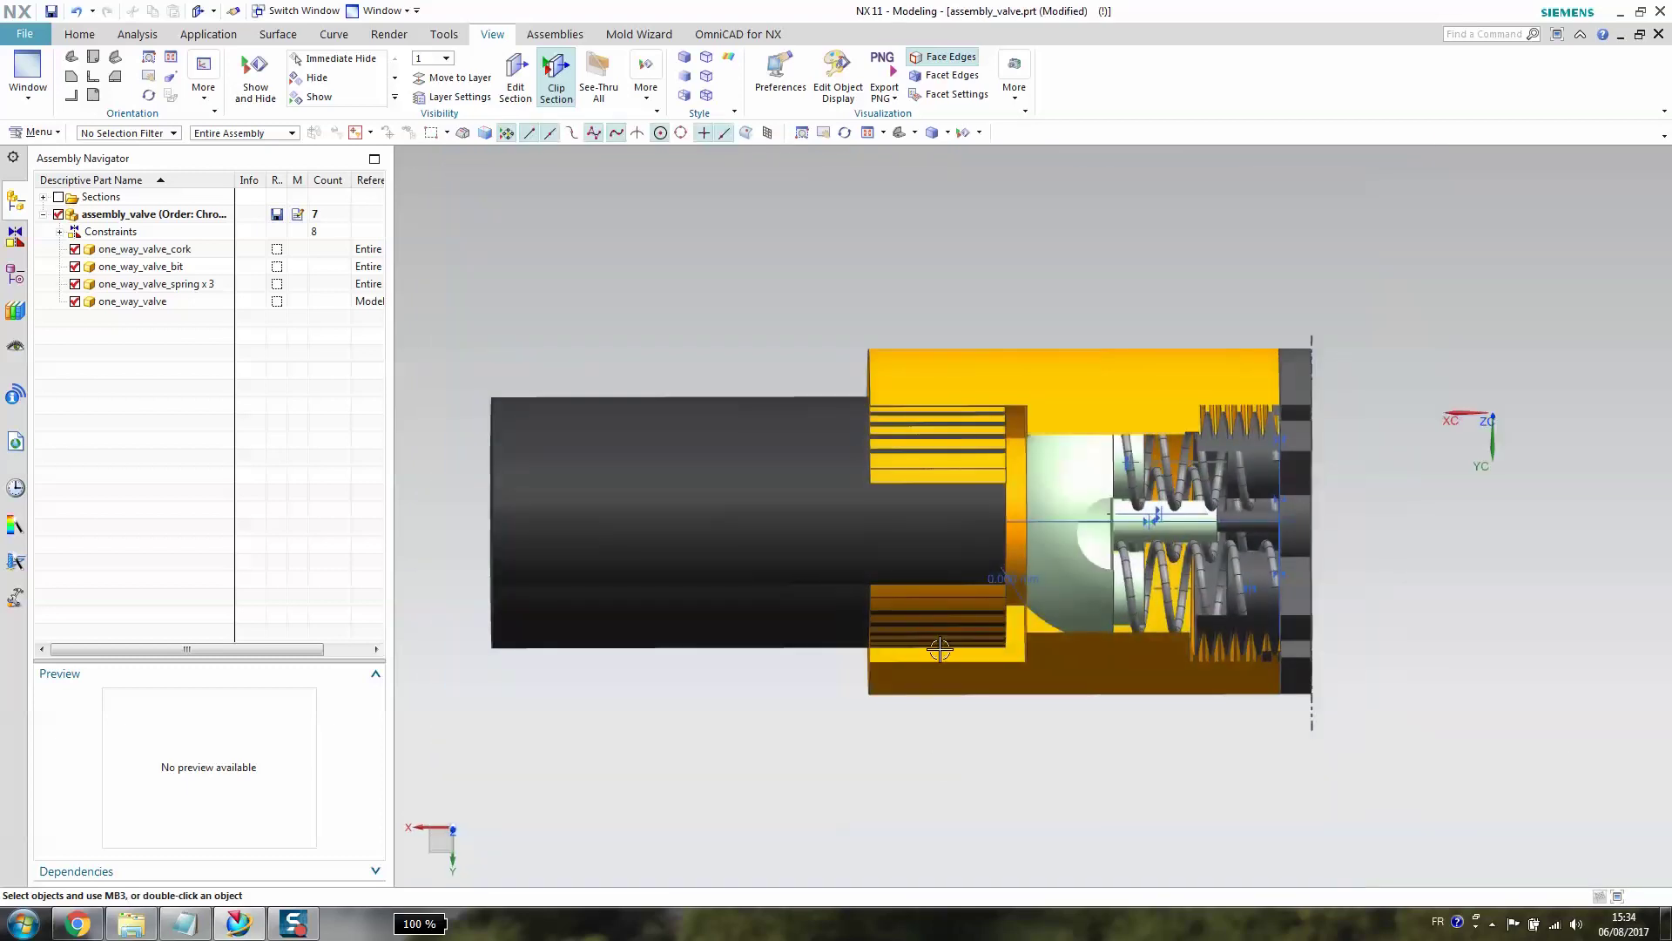
{"action": "right_click", "coordinate": [998, 722]}
{"action": "left_click", "coordinate": [970, 720]}
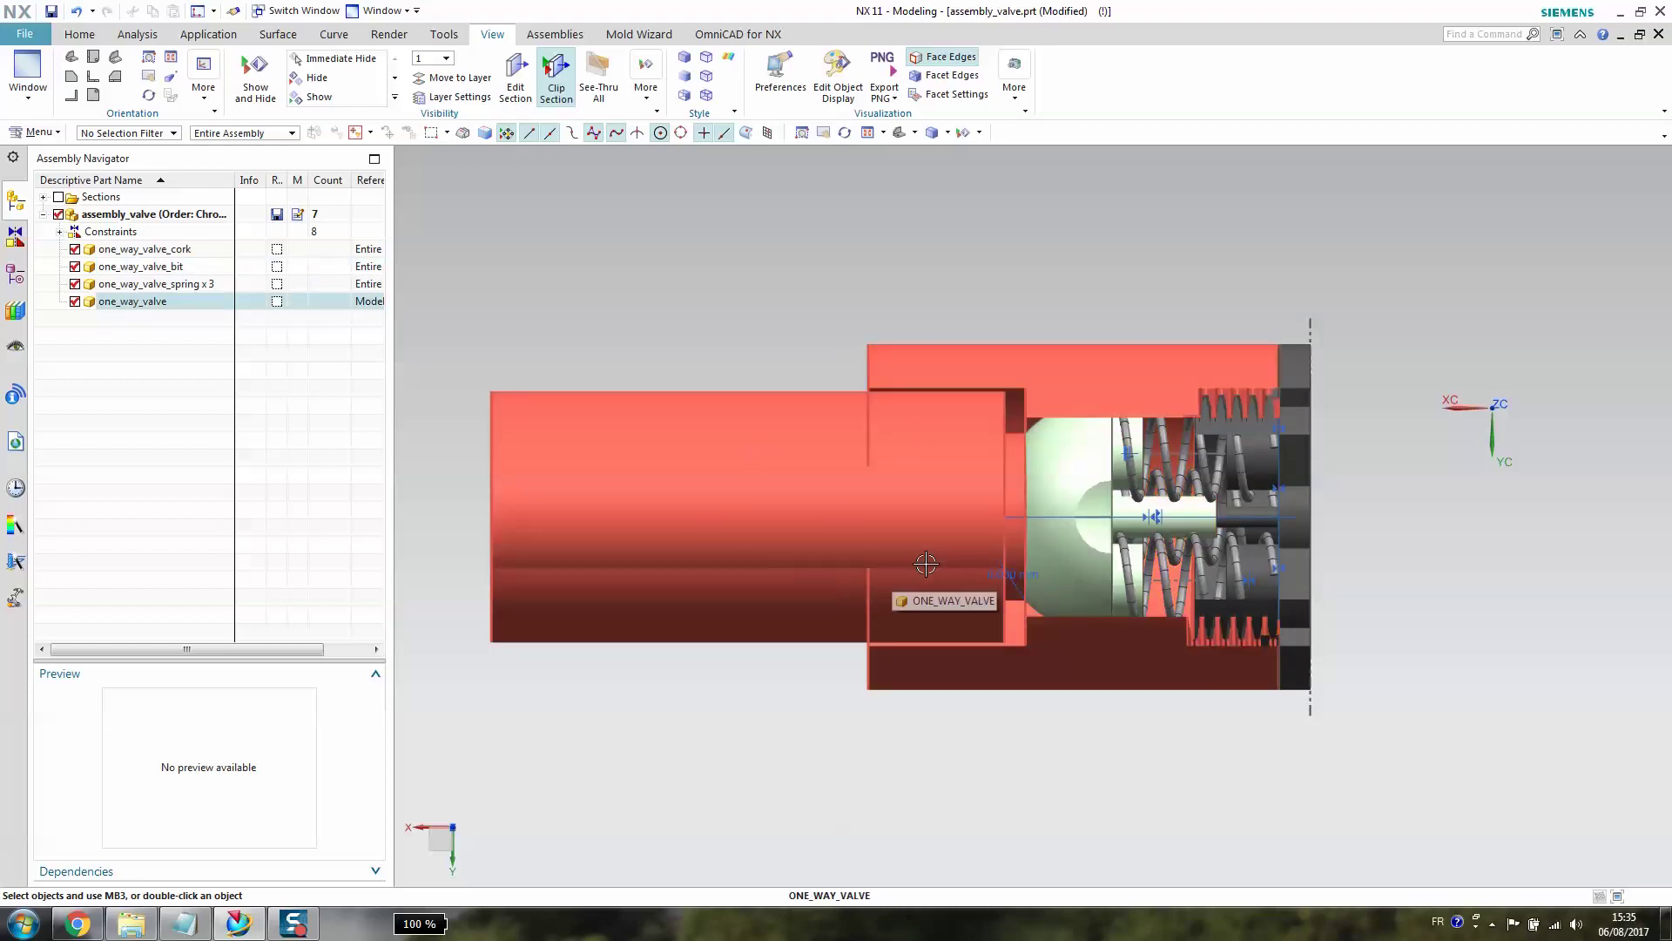
{"action": "middle_click_drag", "start_coordinate": [1381, 586], "coordinate": [1333, 610]}
{"action": "scroll", "coordinate": [1332, 611], "scroll_direction": "down", "scroll_amount": 4}
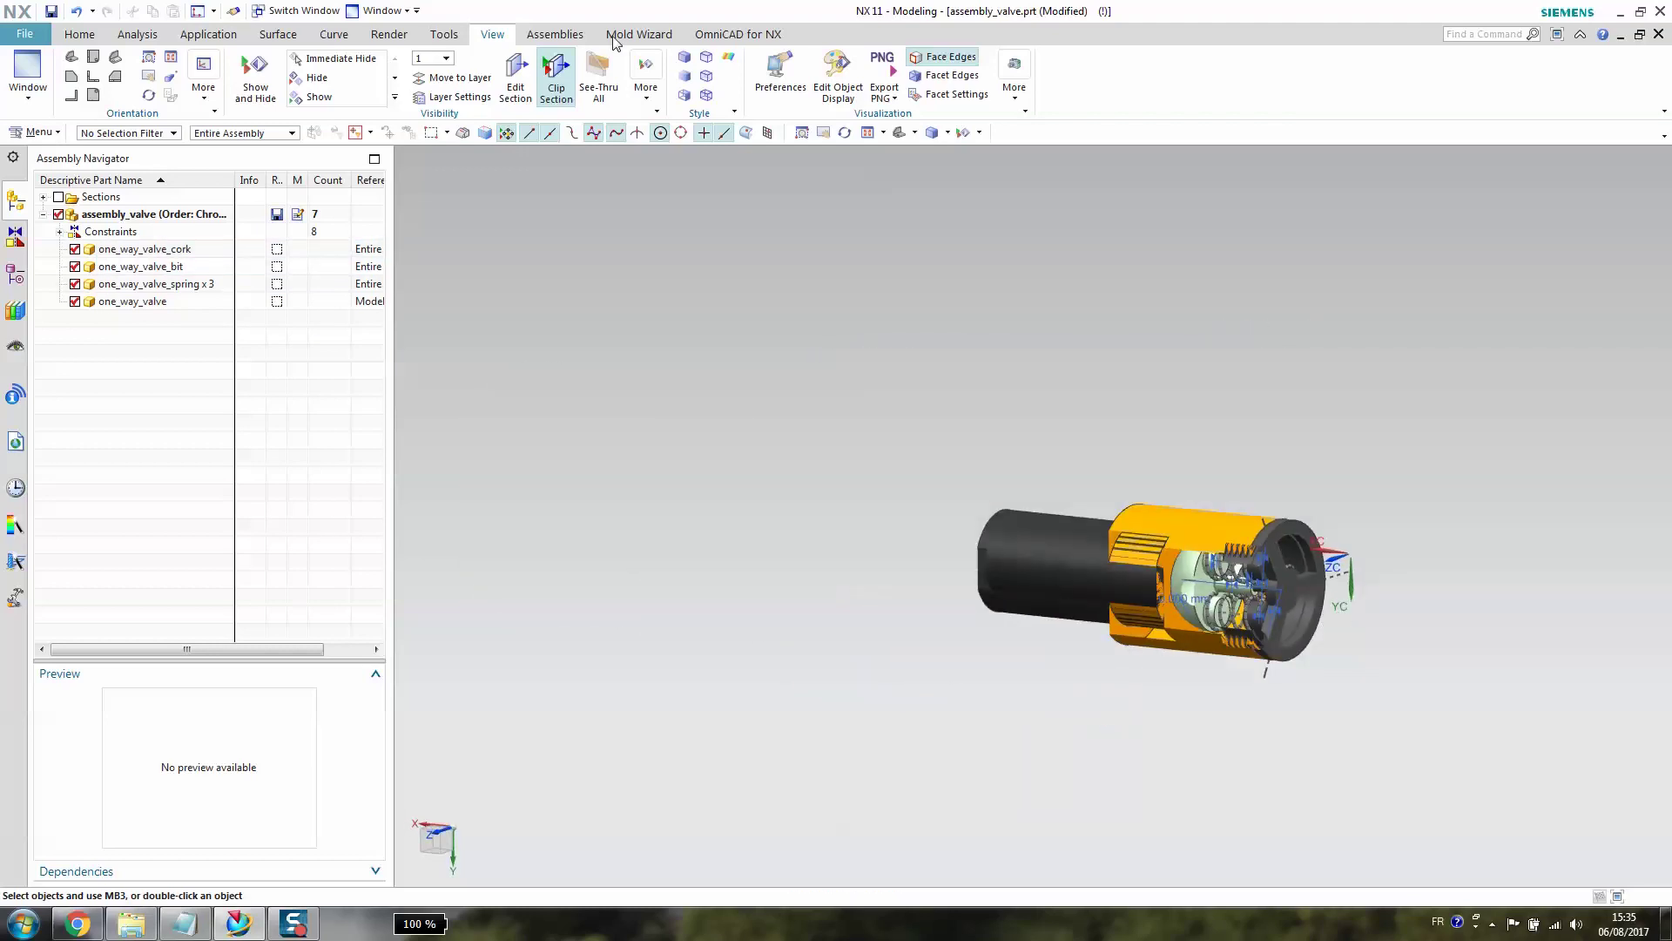
{"action": "left_click", "coordinate": [80, 35]}
{"action": "left_click", "coordinate": [554, 35]}
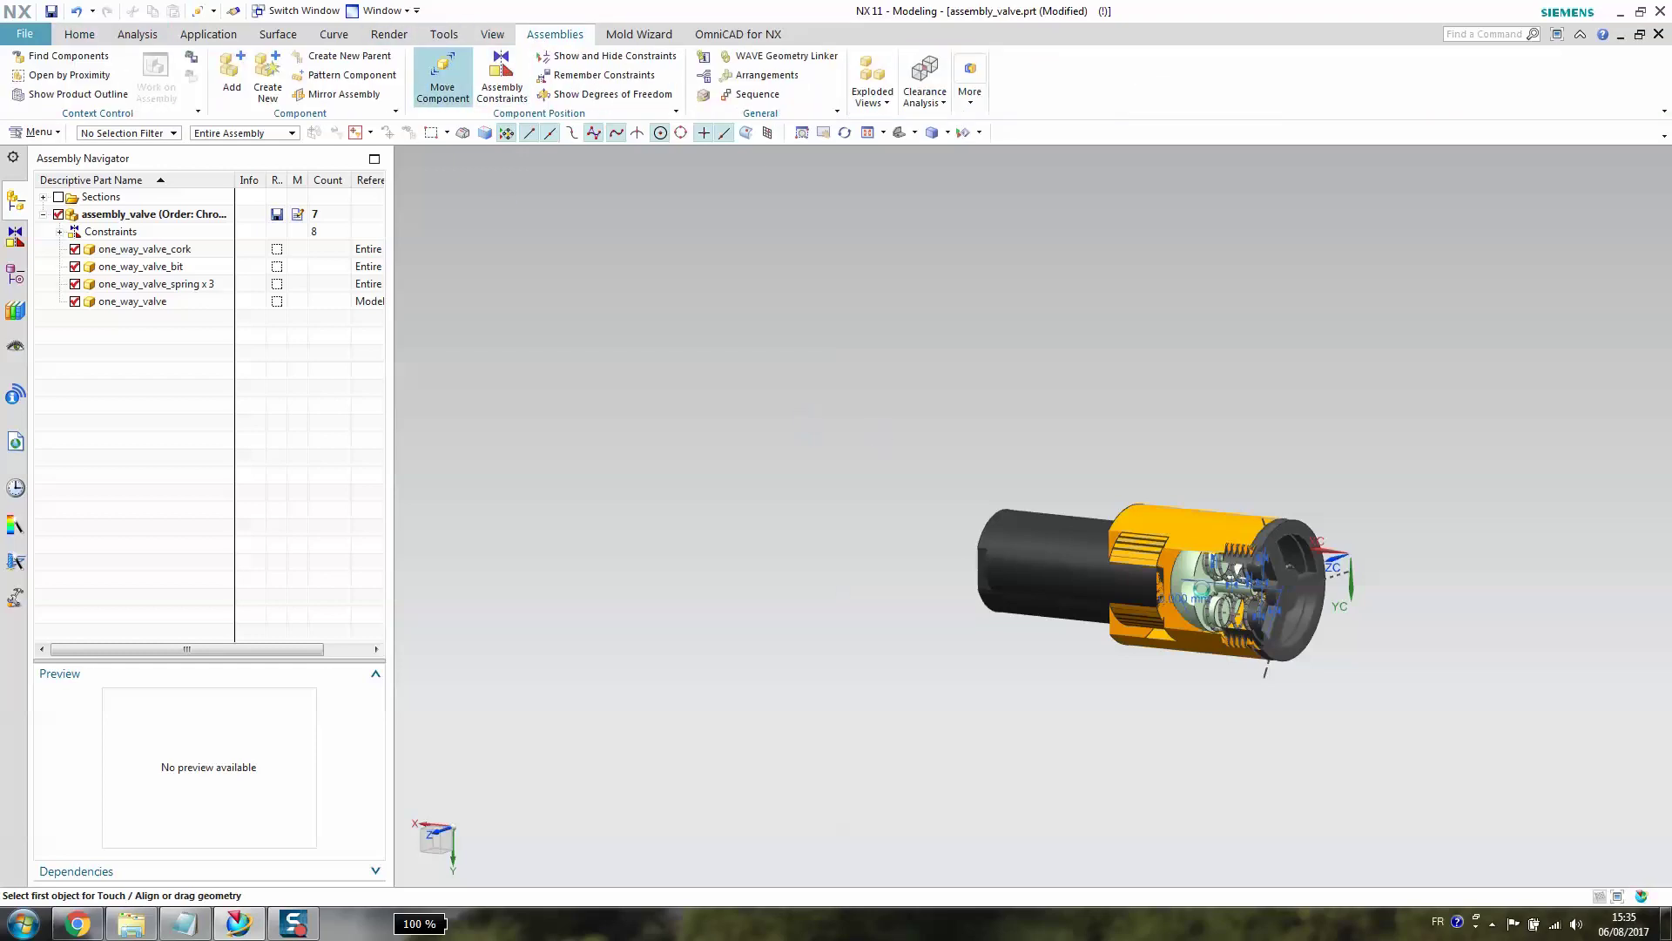
{"action": "scroll", "coordinate": [1267, 607], "scroll_direction": "up", "scroll_amount": 3}
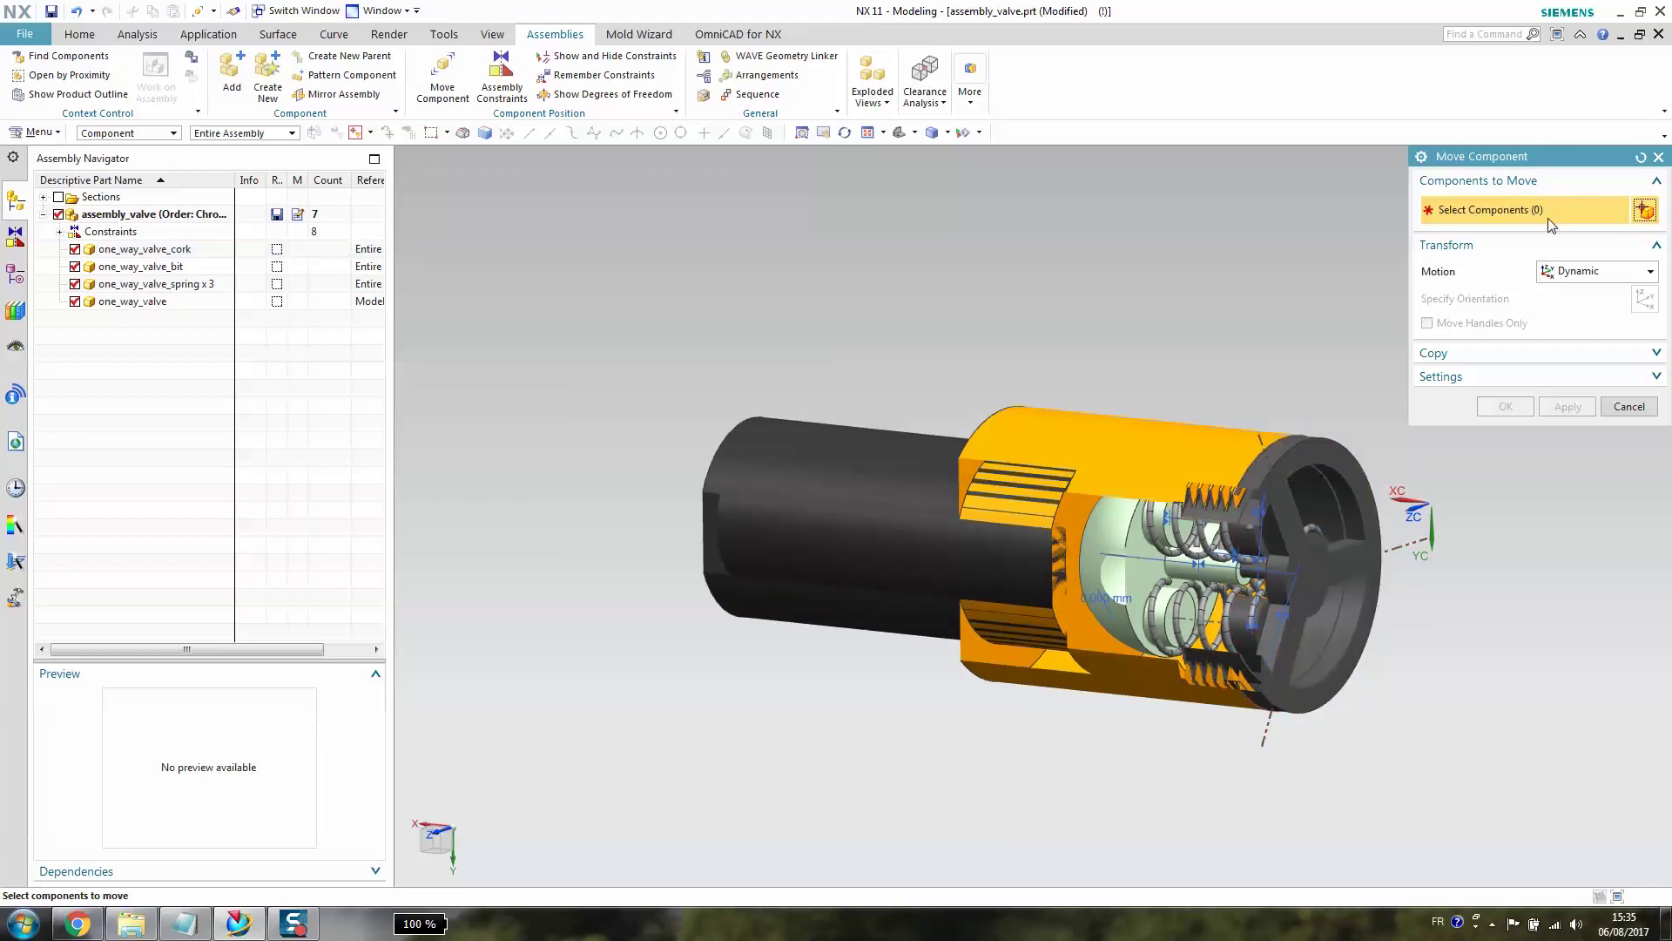
{"action": "left_click", "coordinate": [1266, 607]}
{"action": "left_click", "coordinate": [1606, 314]}
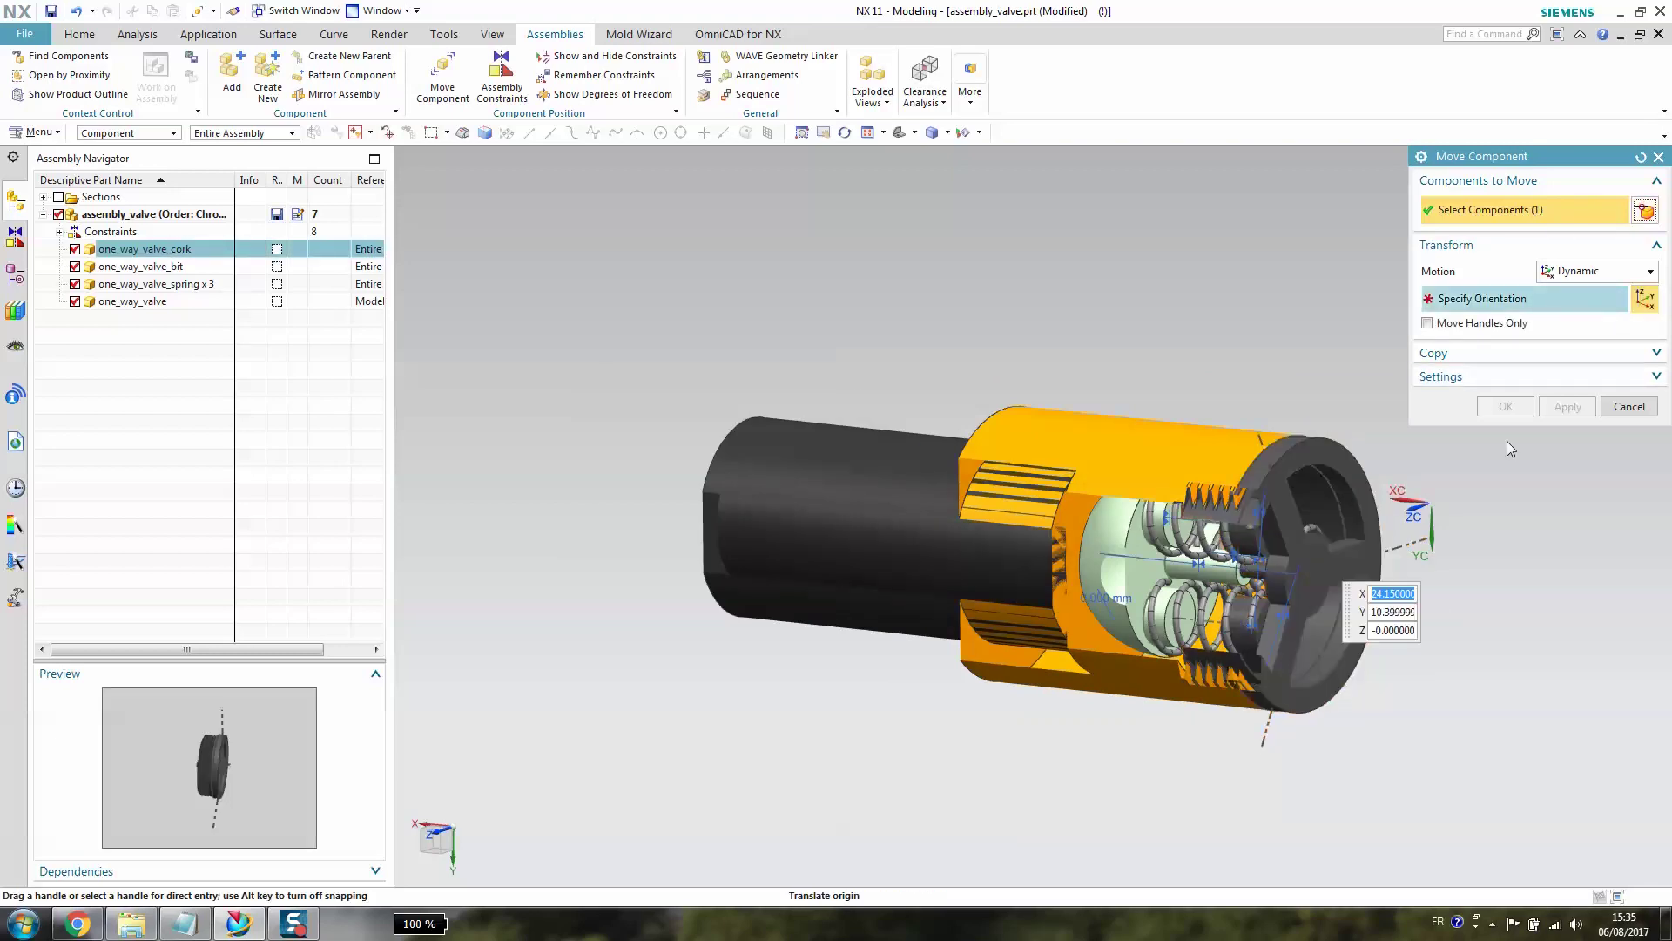
{"action": "left_click_drag", "start_coordinate": [1359, 579], "coordinate": [1331, 579]}
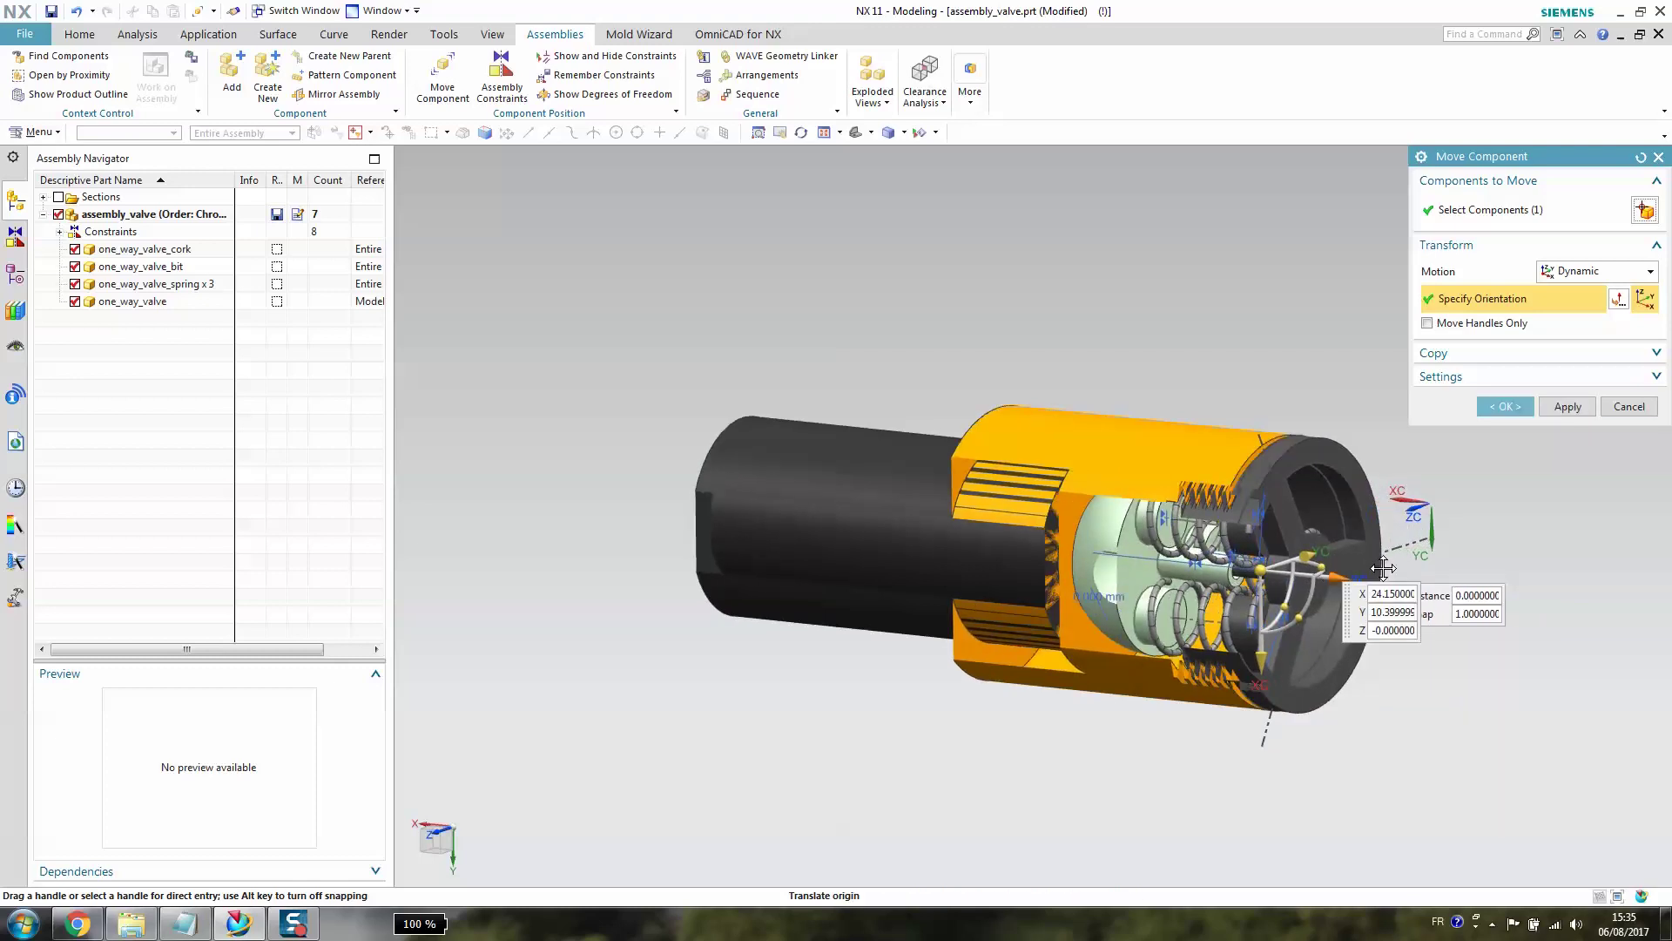
{"action": "left_click", "coordinate": [1627, 410]}
{"action": "left_click", "coordinate": [716, 489]}
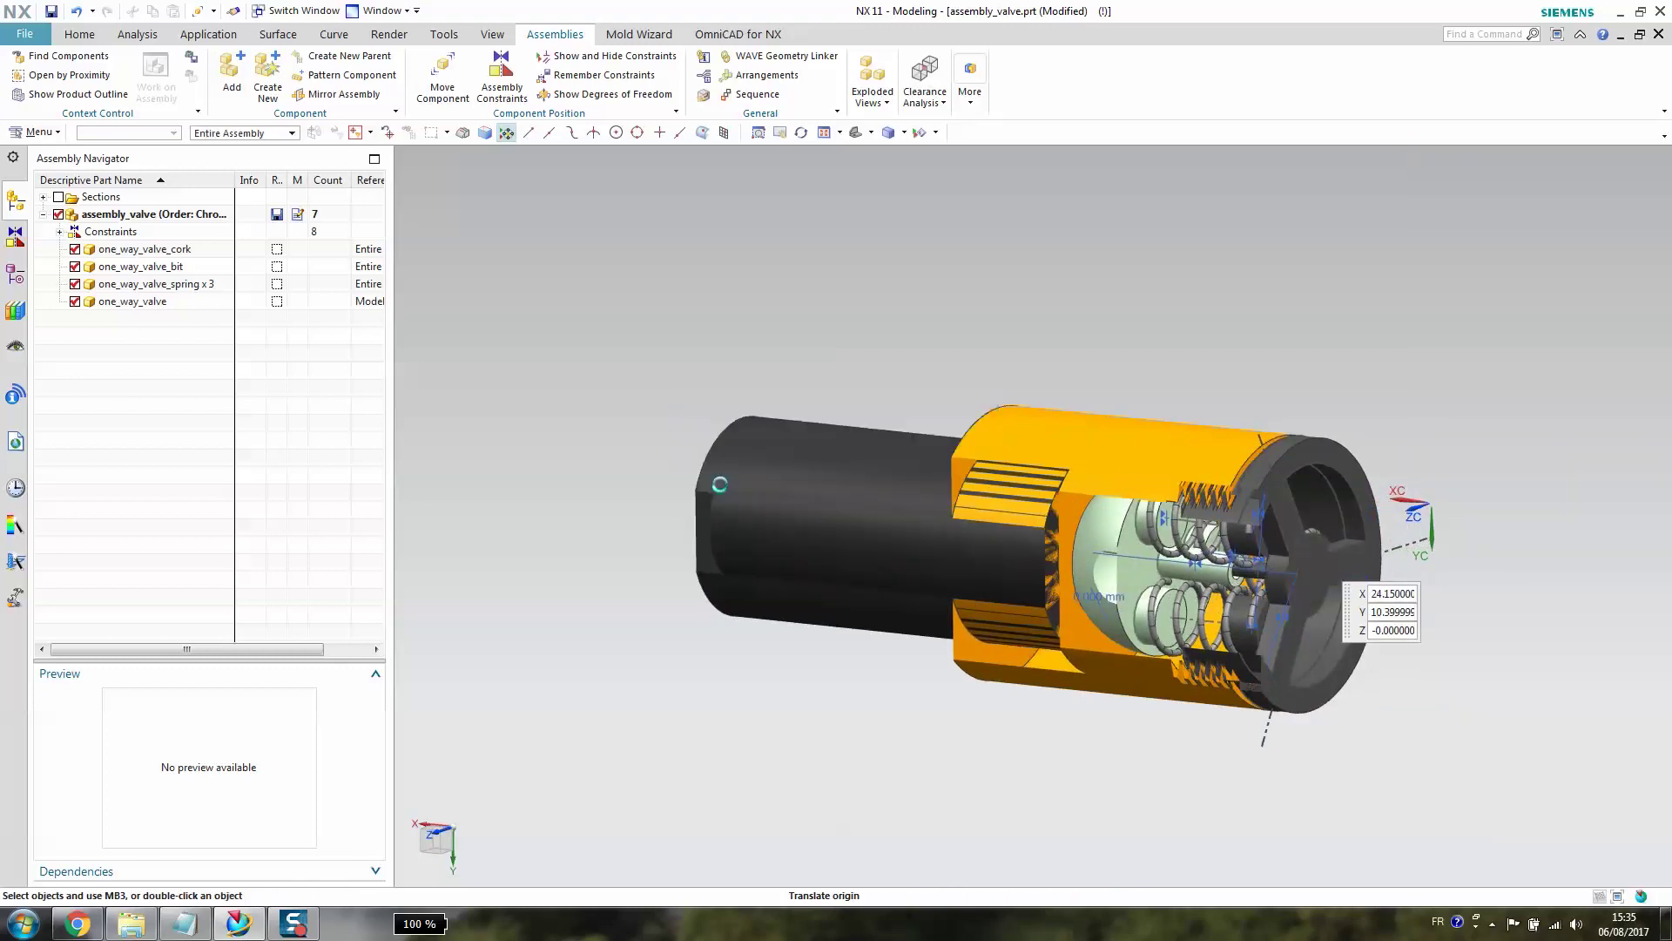
Highlight the valve body, three springs, bit and cork in turn in the Assembly Navigator.
{"action": "middle_click_drag", "start_coordinate": [1220, 610], "coordinate": [1159, 638]}
{"action": "left_click", "coordinate": [131, 302]}
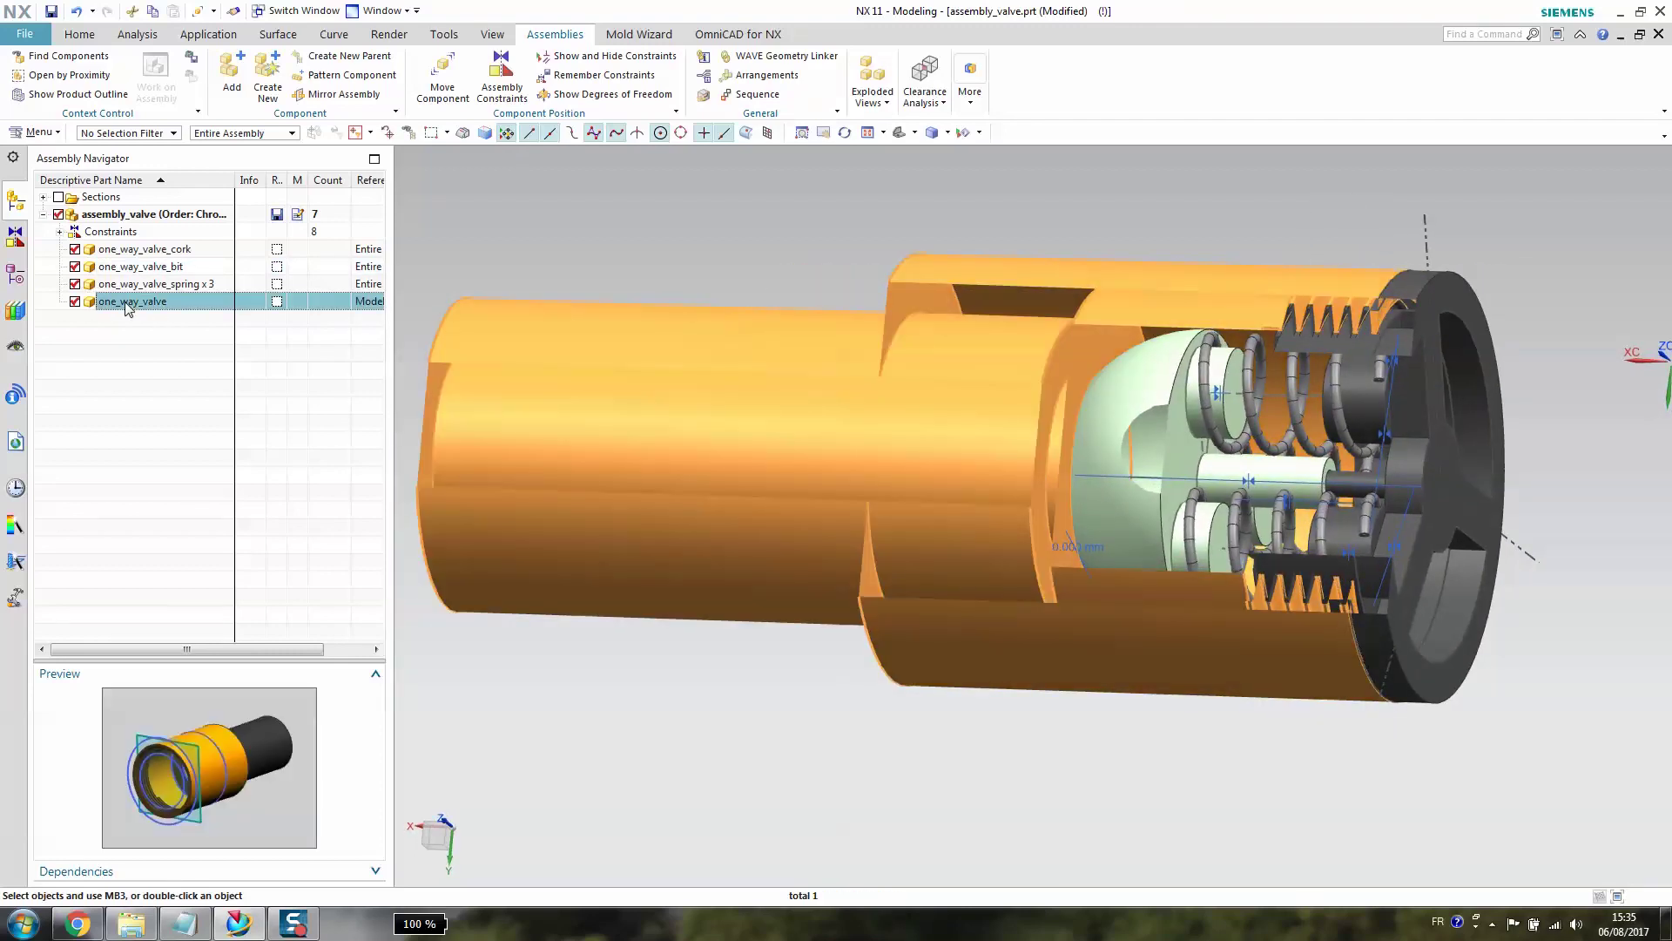
{"action": "left_click", "coordinate": [158, 285]}
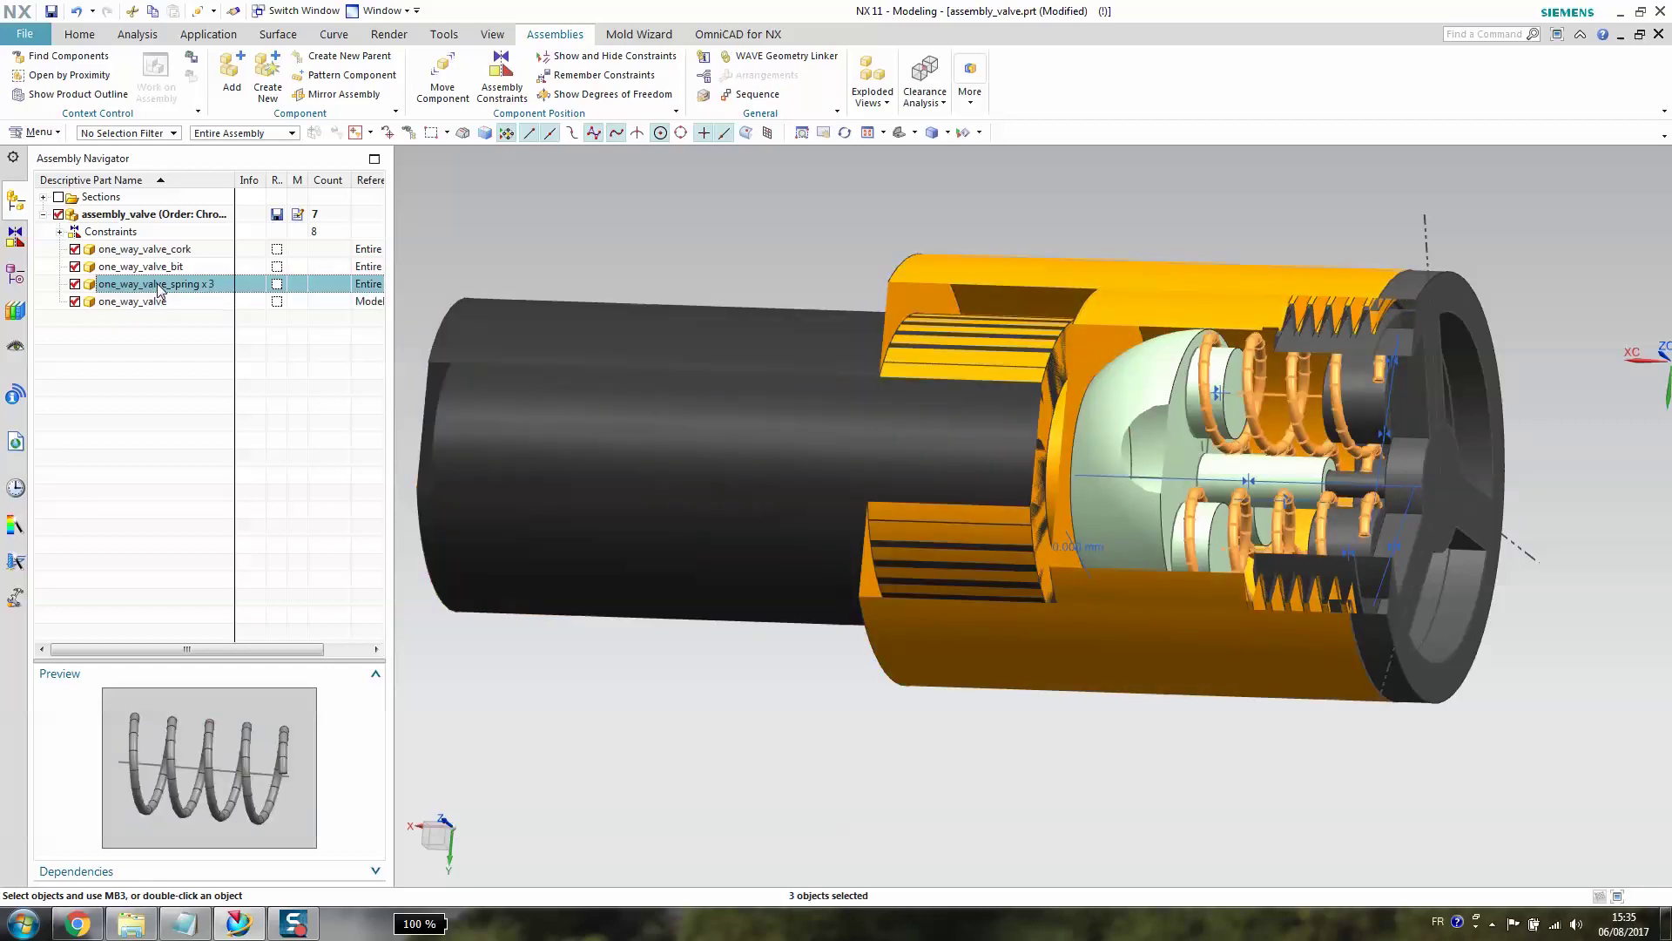
{"action": "left_click", "coordinate": [171, 267]}
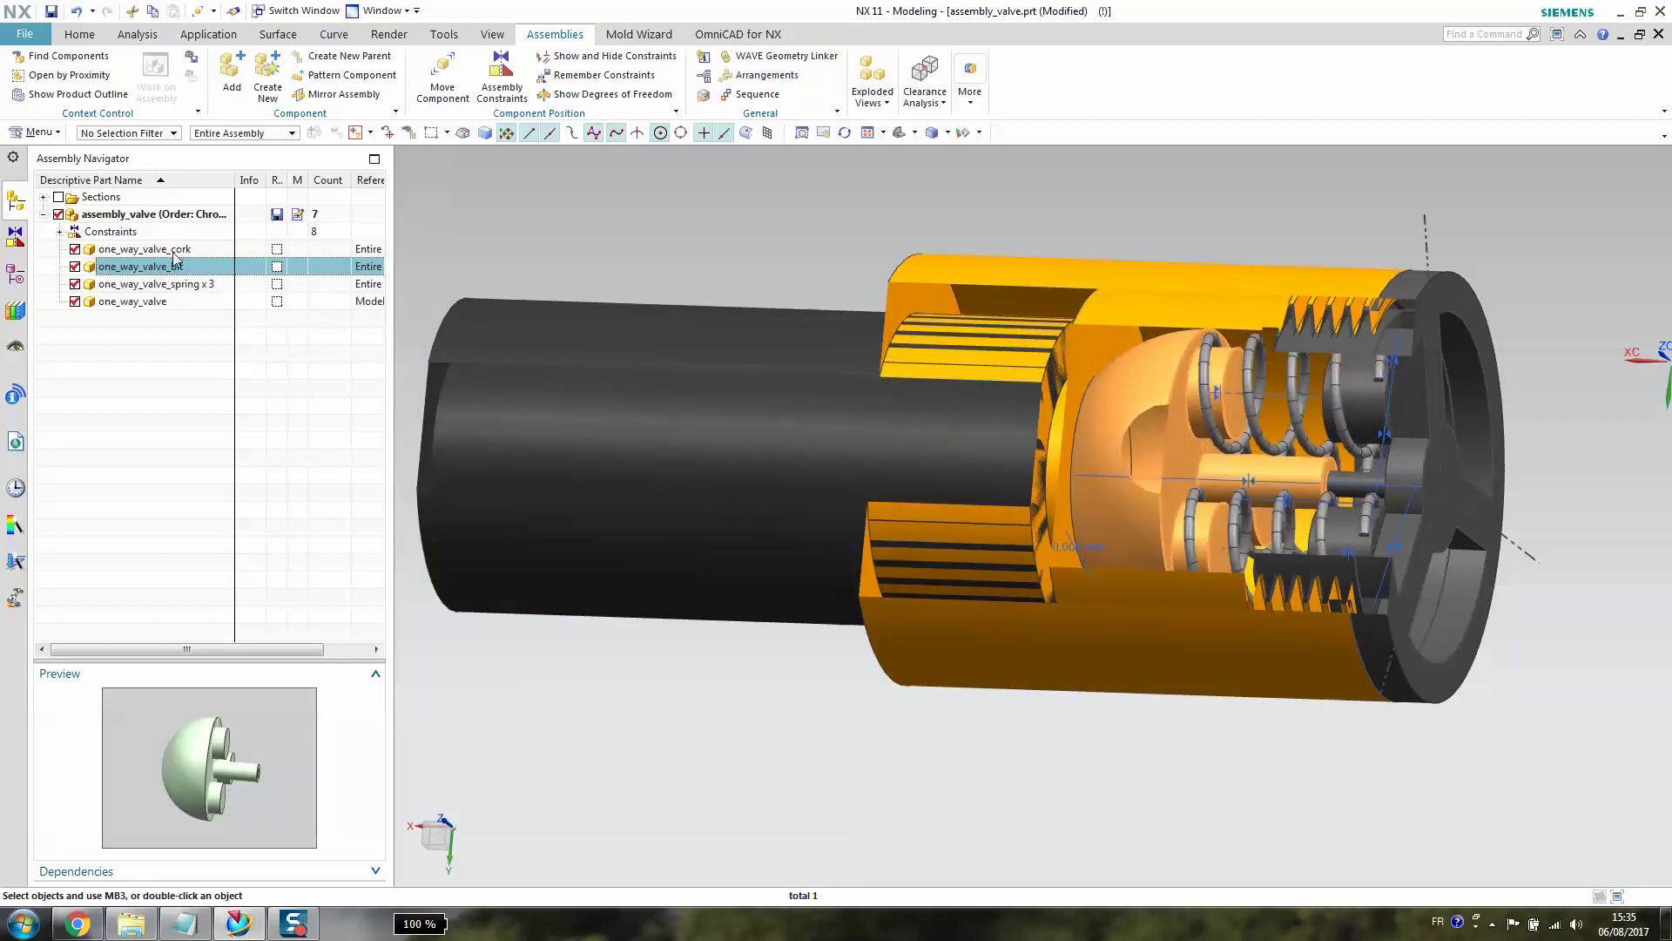
{"action": "left_click", "coordinate": [177, 253]}
{"action": "scroll", "coordinate": [662, 645], "scroll_direction": "down", "scroll_amount": 3}
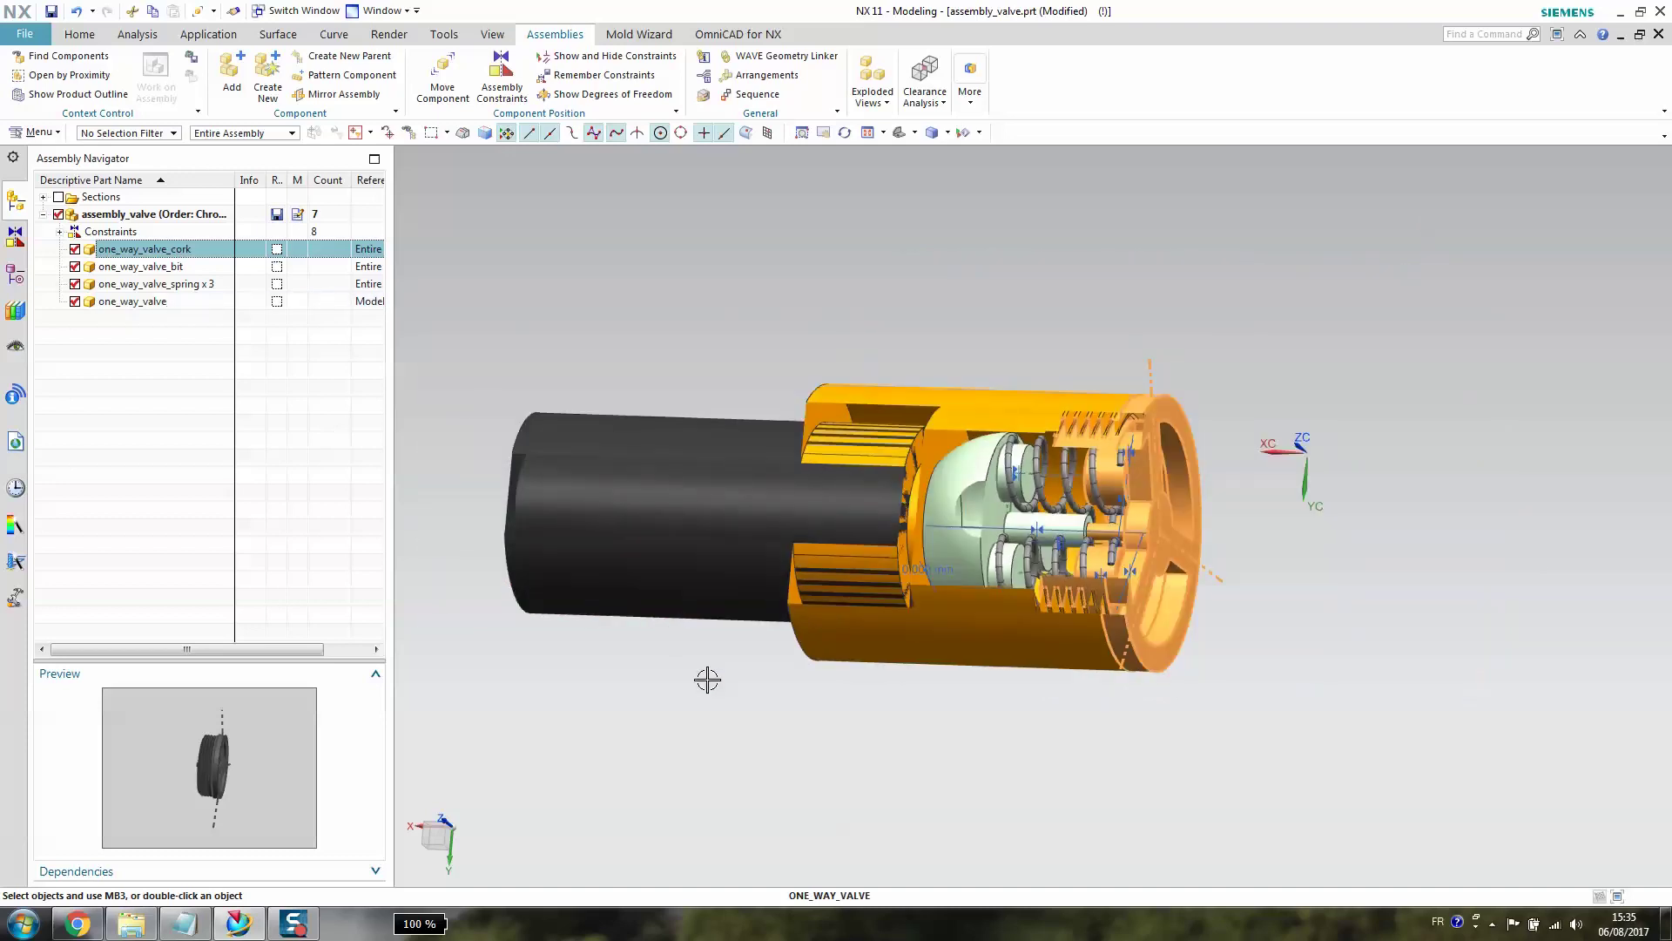
{"action": "middle_click_drag", "start_coordinate": [708, 683], "coordinate": [704, 719]}
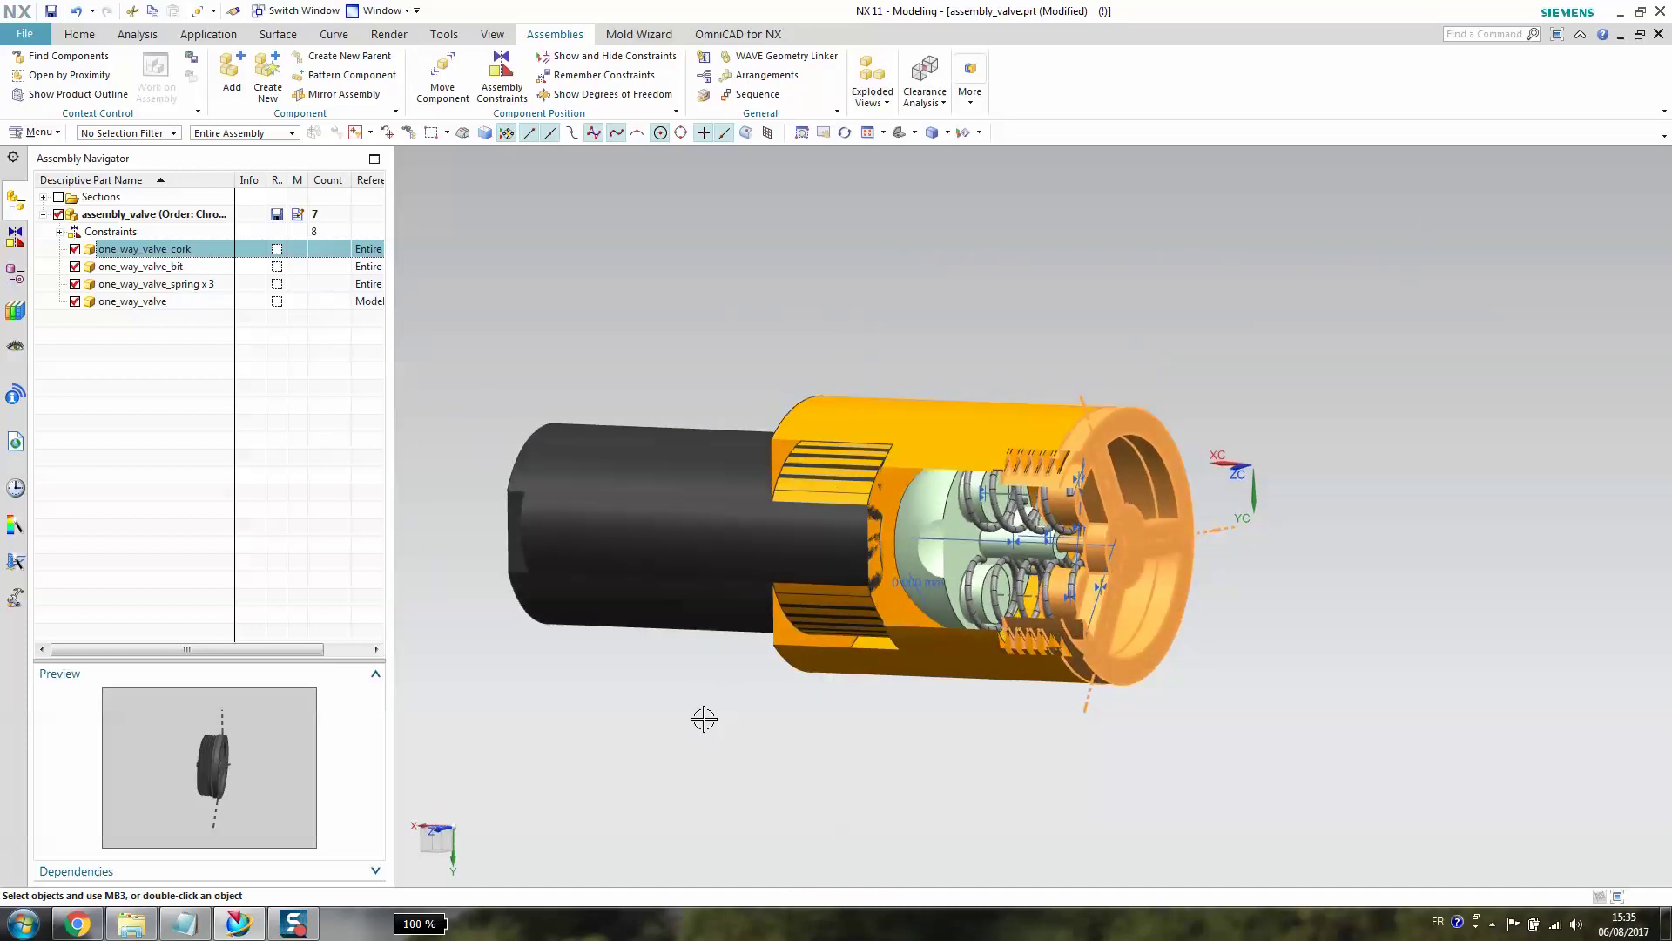
Hide the bit, the three springs and the valve body, leaving only the cork.
{"action": "left_click", "coordinate": [147, 268]}
{"action": "left_click", "coordinate": [75, 267]}
{"action": "left_click", "coordinate": [75, 284]}
{"action": "left_click", "coordinate": [75, 301]}
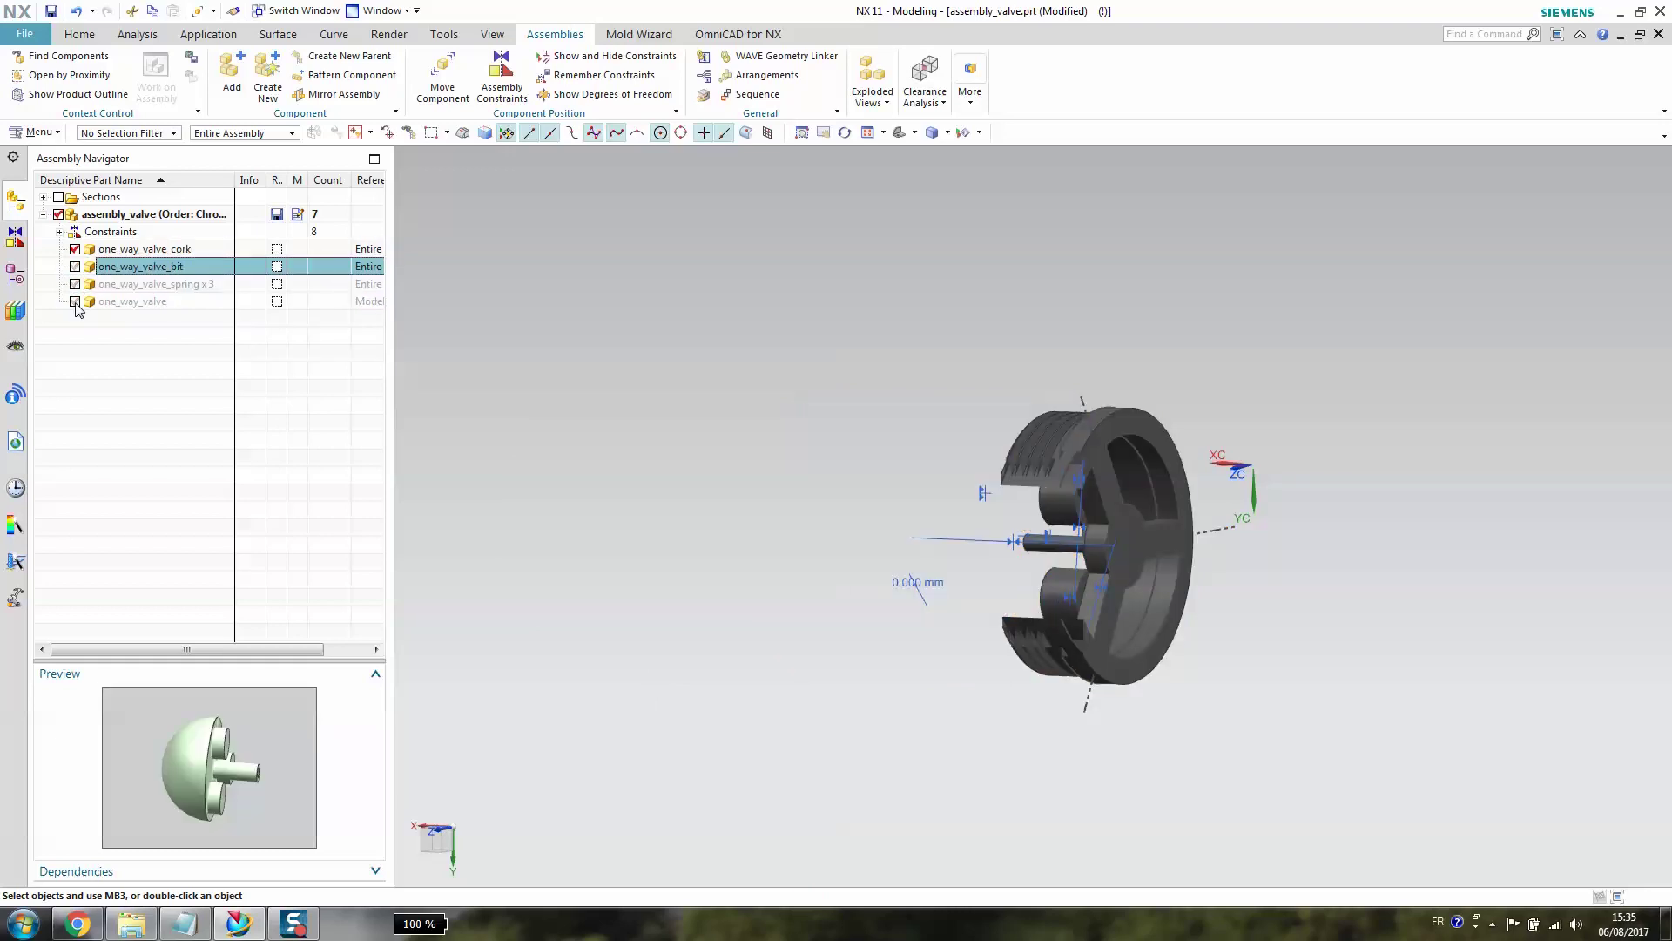
{"action": "middle_click_drag", "start_coordinate": [793, 563], "coordinate": [802, 560]}
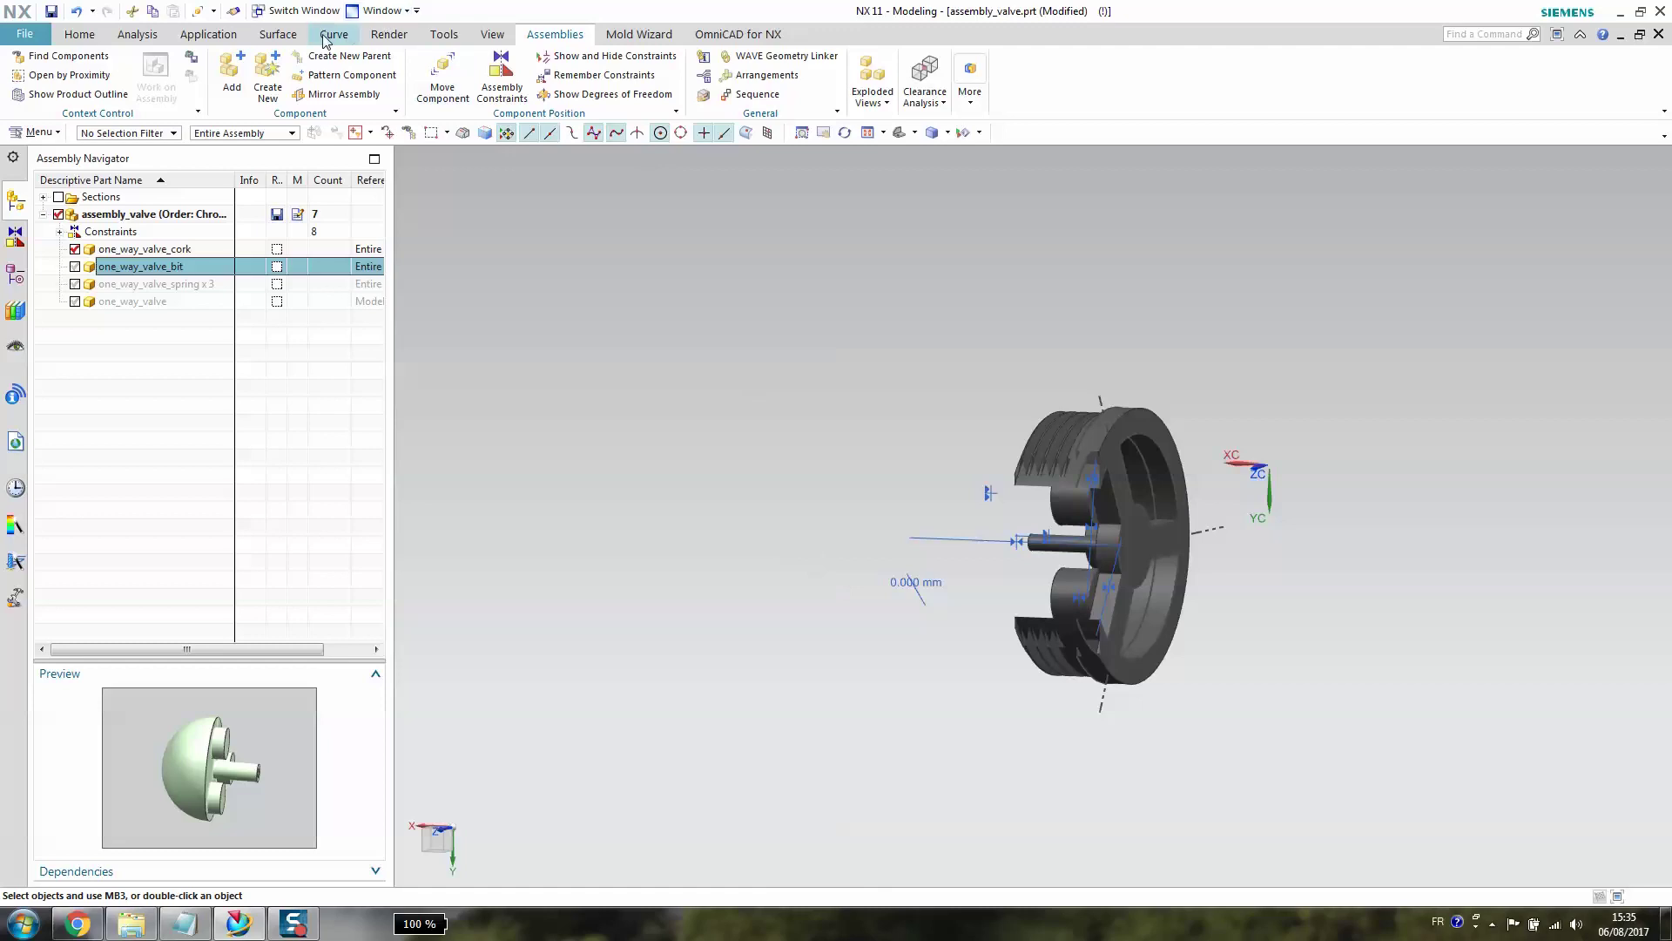
Zoom and orbit the valve to view the cork from above.
{"action": "left_click", "coordinate": [491, 36]}
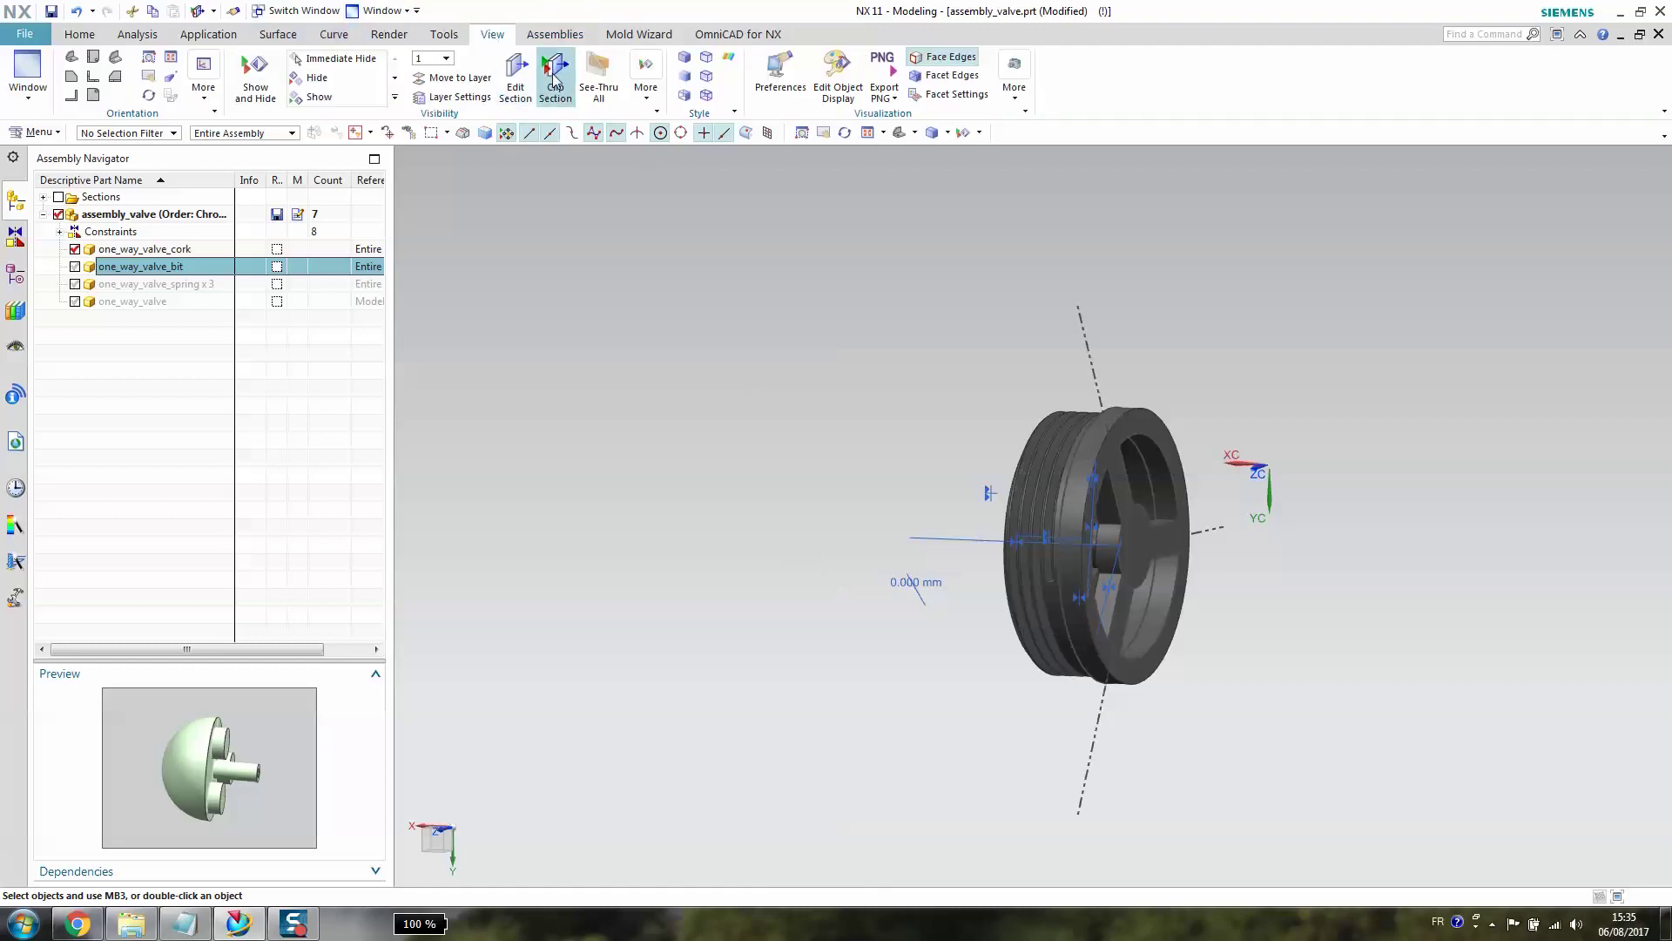
{"action": "middle_click_drag", "start_coordinate": [898, 581], "coordinate": [1058, 490]}
{"action": "scroll", "coordinate": [1054, 534], "scroll_direction": "up", "scroll_amount": 3}
{"action": "middle_click_drag", "start_coordinate": [724, 573], "coordinate": [917, 615]}
{"action": "middle_click_drag", "start_coordinate": [1077, 634], "coordinate": [958, 470]}
{"action": "left_click", "coordinate": [75, 267]}
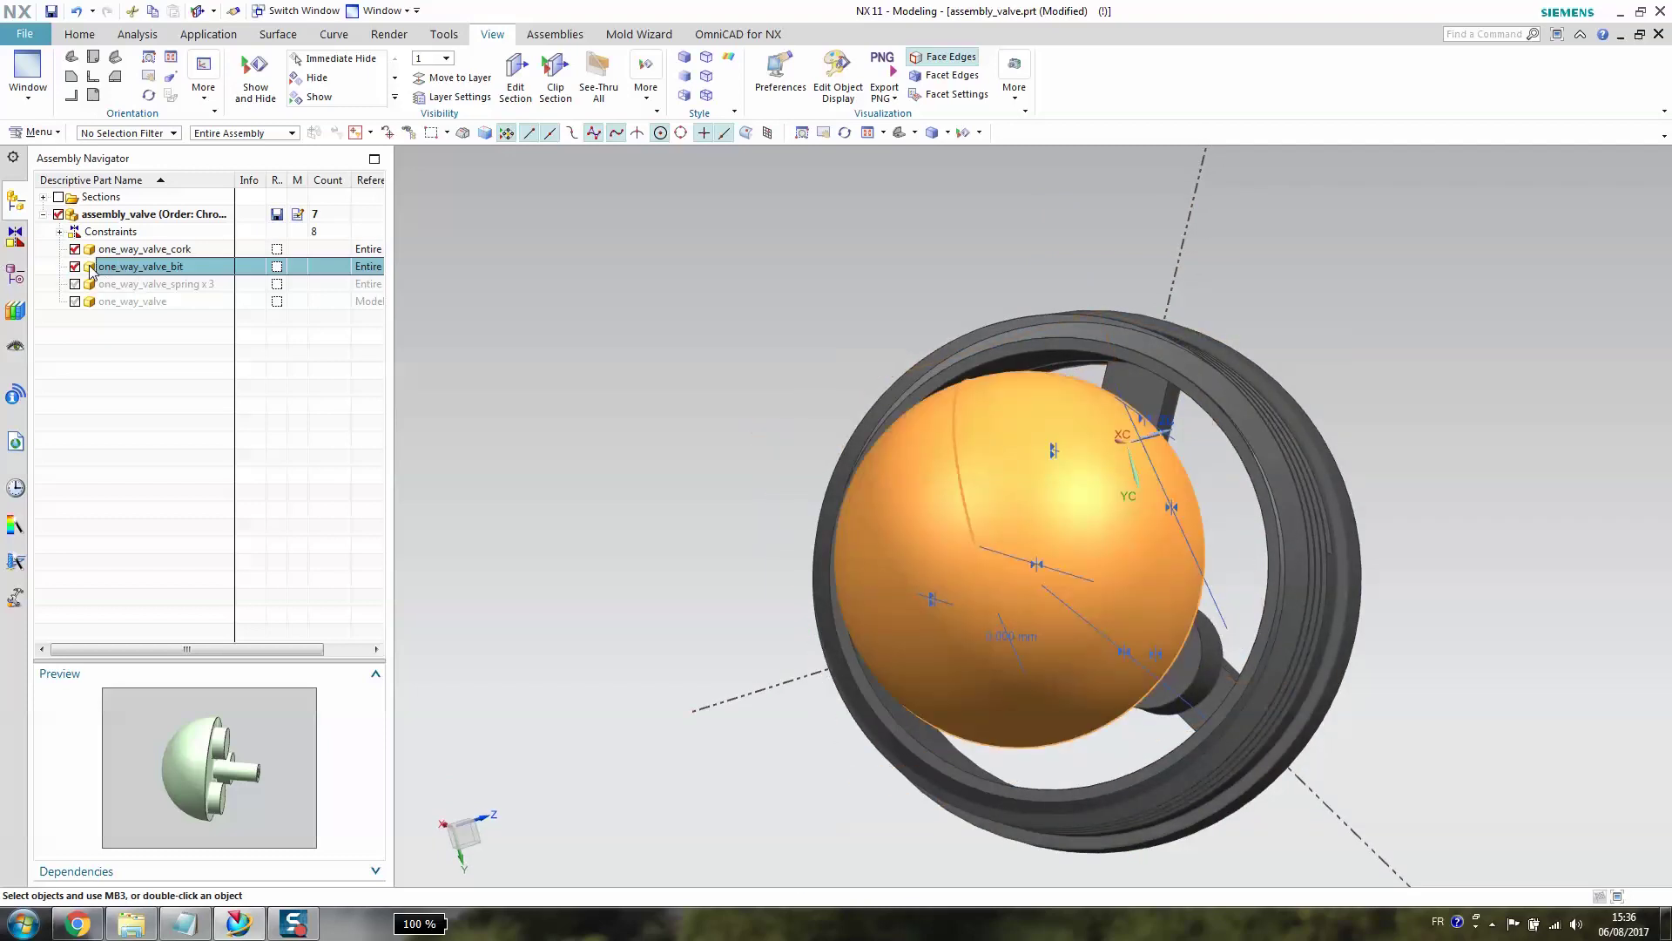
{"action": "middle_click_drag", "start_coordinate": [686, 503], "coordinate": [520, 538]}
{"action": "scroll", "coordinate": [967, 610], "scroll_direction": "up", "scroll_amount": 5}
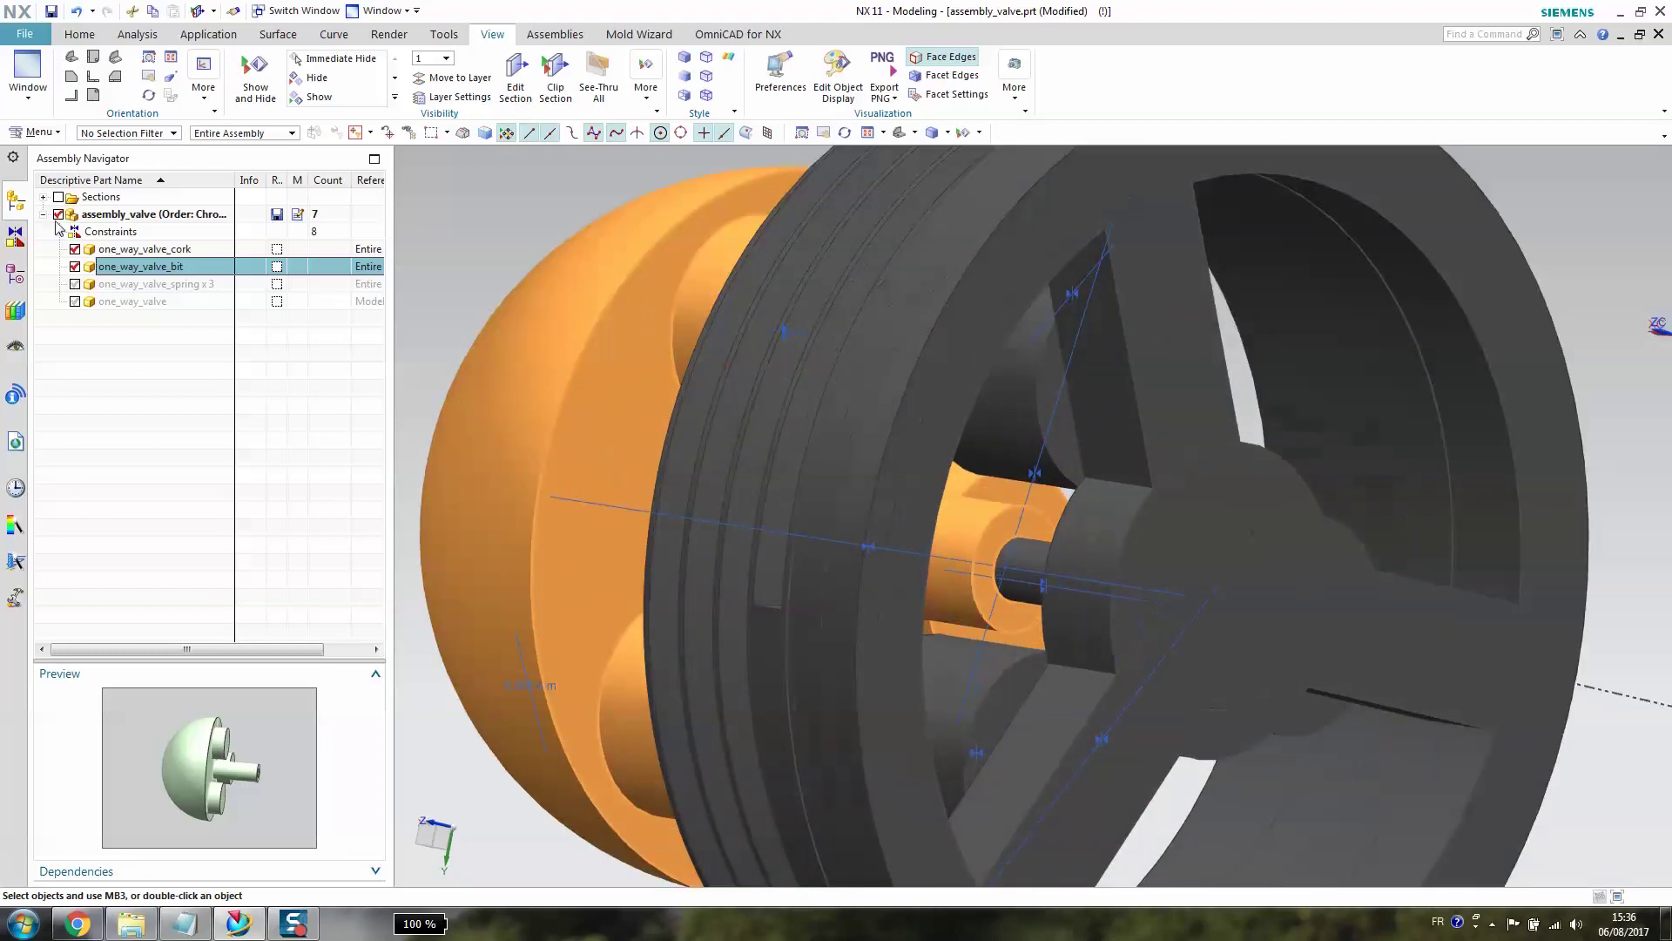
{"action": "left_click", "coordinate": [75, 249]}
{"action": "left_click", "coordinate": [75, 249]}
{"action": "left_click", "coordinate": [76, 272]}
{"action": "left_click", "coordinate": [76, 272]}
{"action": "left_click", "coordinate": [75, 250]}
{"action": "scroll", "coordinate": [697, 445], "scroll_direction": "down", "scroll_amount": 5}
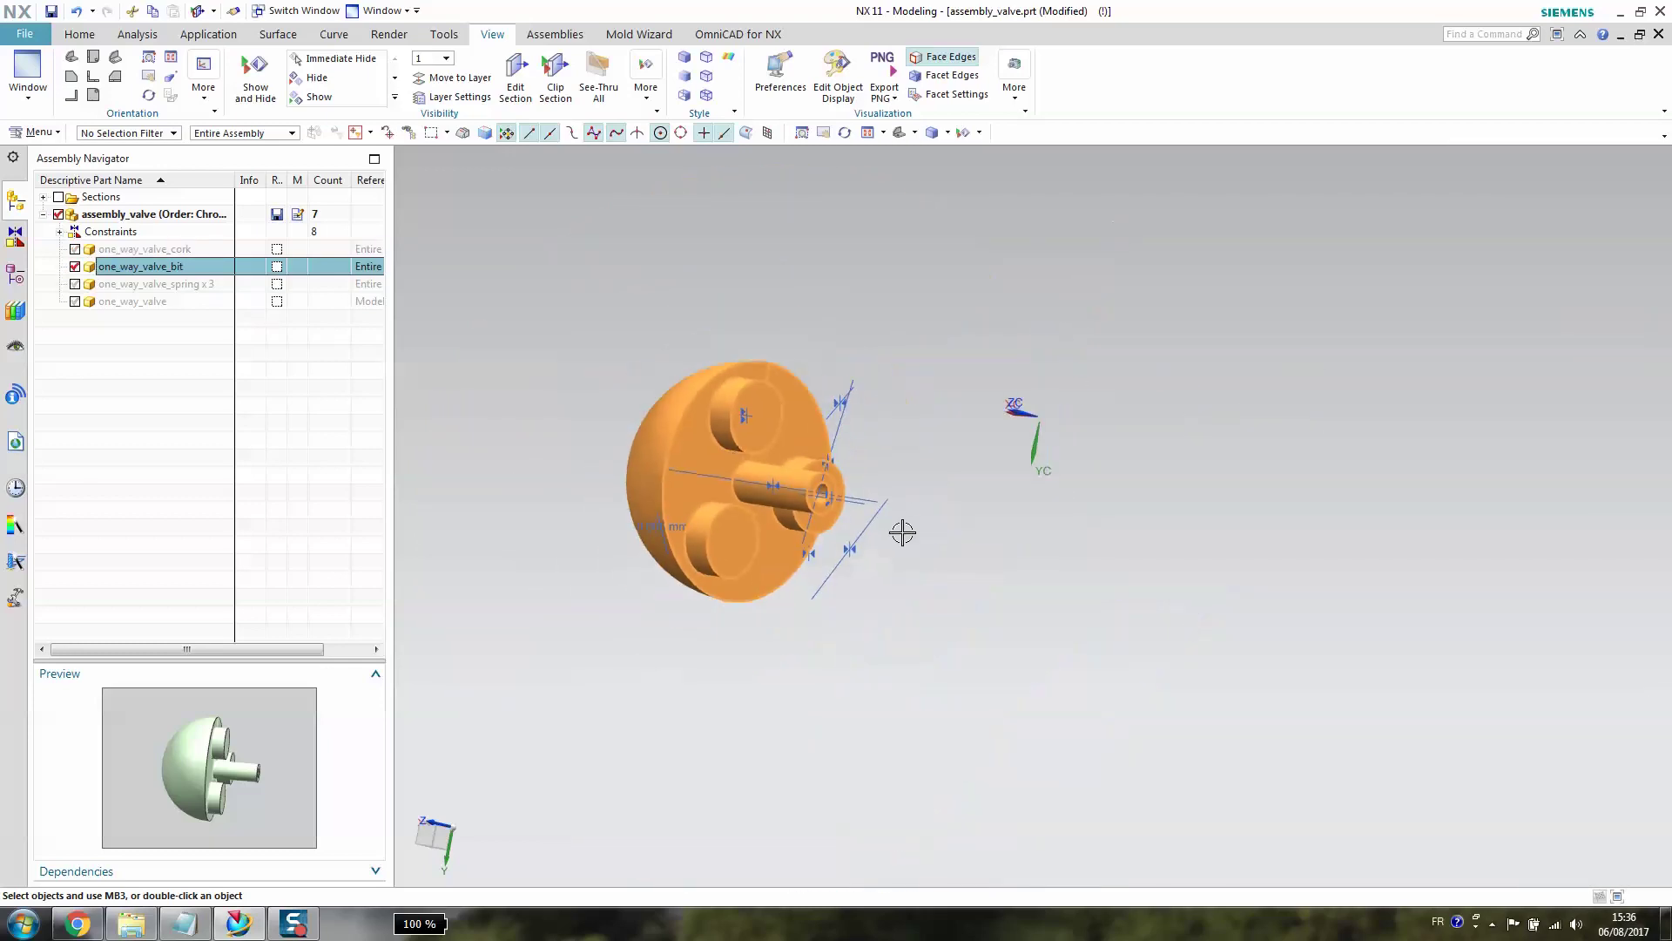
{"action": "middle_click_drag", "start_coordinate": [921, 546], "coordinate": [952, 539]}
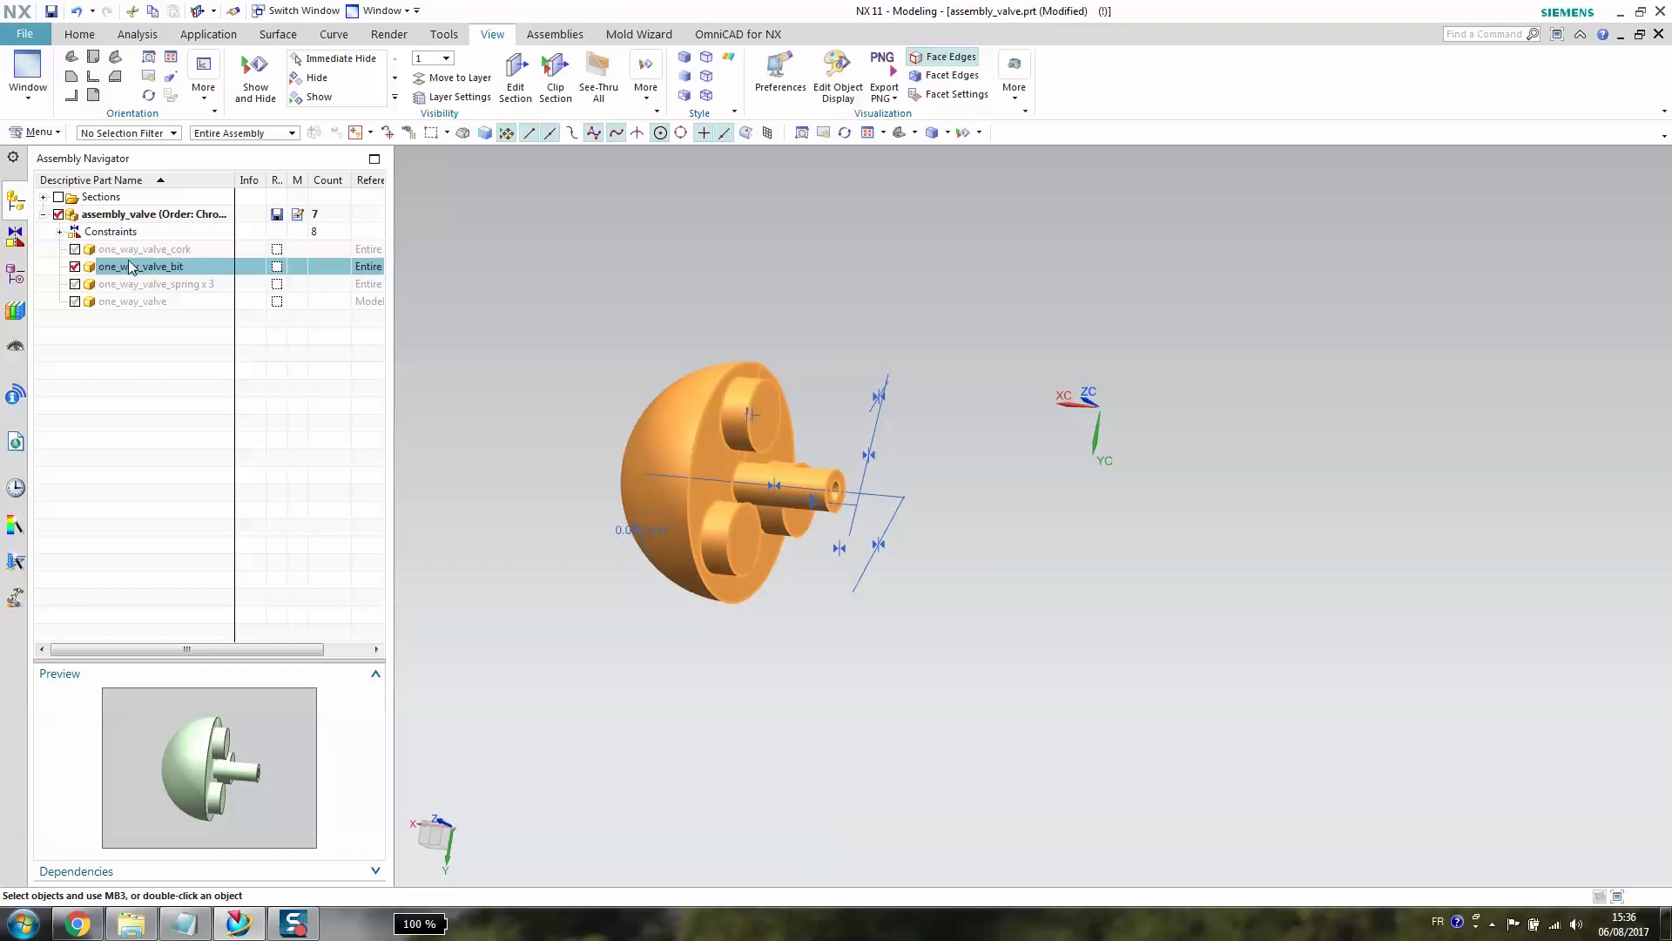
{"action": "key", "text": "Up"}
{"action": "middle_click_drag", "start_coordinate": [871, 639], "coordinate": [933, 682]}
Toggle the cork off, show the valve body, and hide the three springs.
{"action": "left_click", "coordinate": [75, 249]}
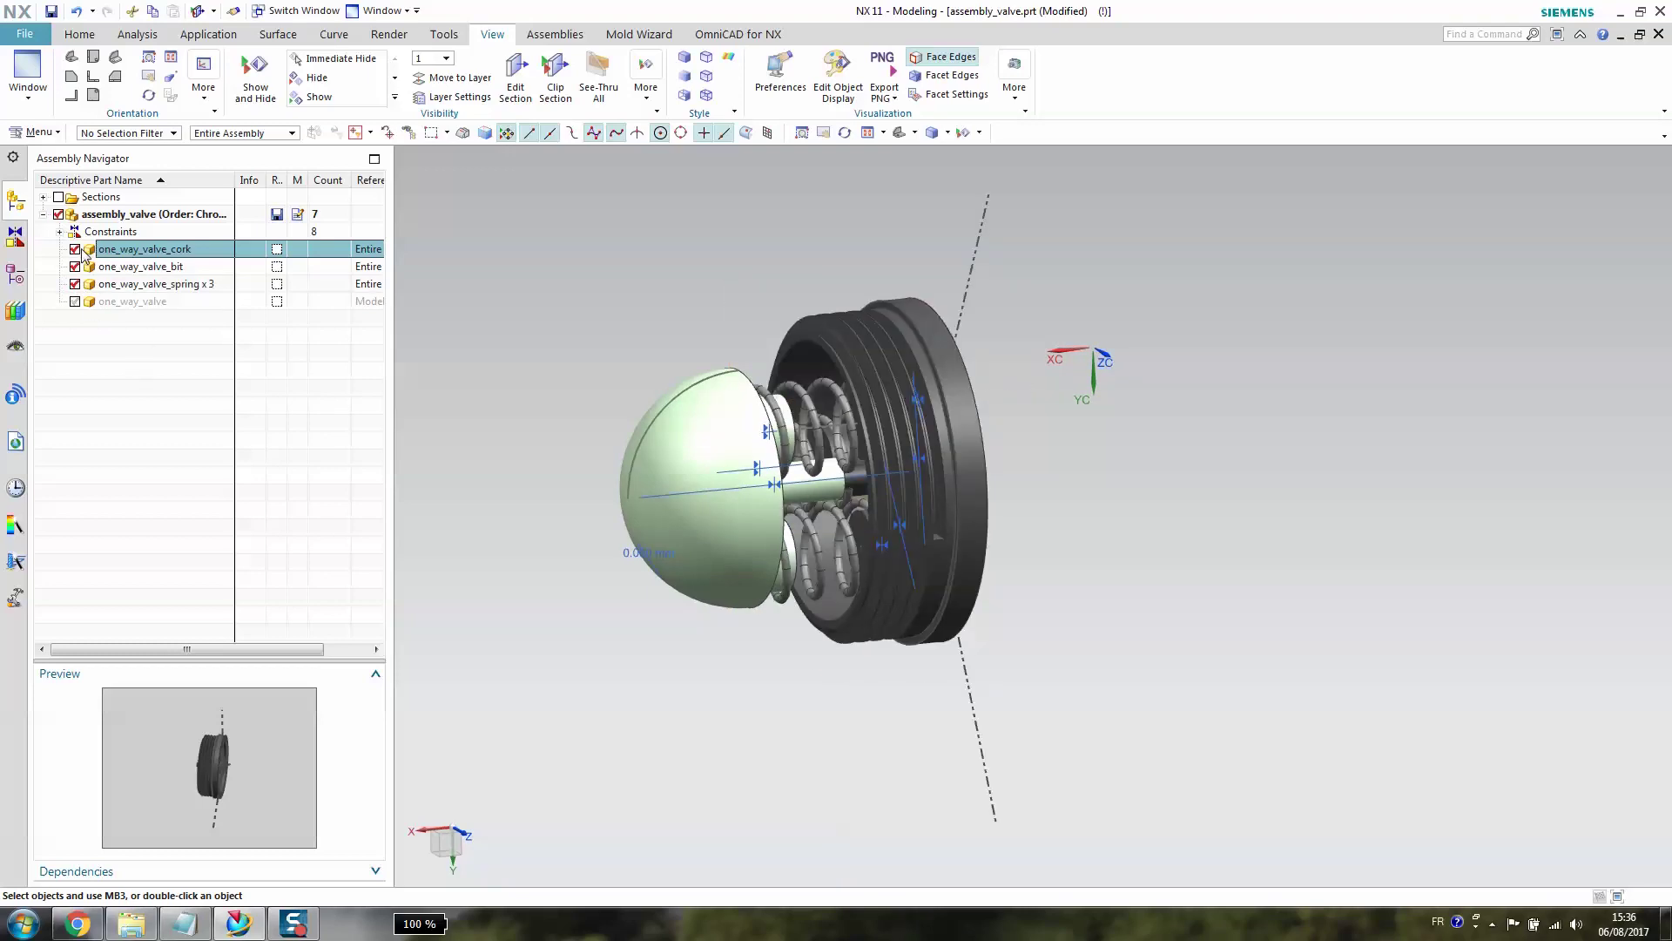
{"action": "left_click", "coordinate": [76, 250]}
{"action": "middle_click_drag", "start_coordinate": [1067, 649], "coordinate": [1010, 650]}
{"action": "left_click", "coordinate": [75, 302]}
{"action": "left_click", "coordinate": [75, 284]}
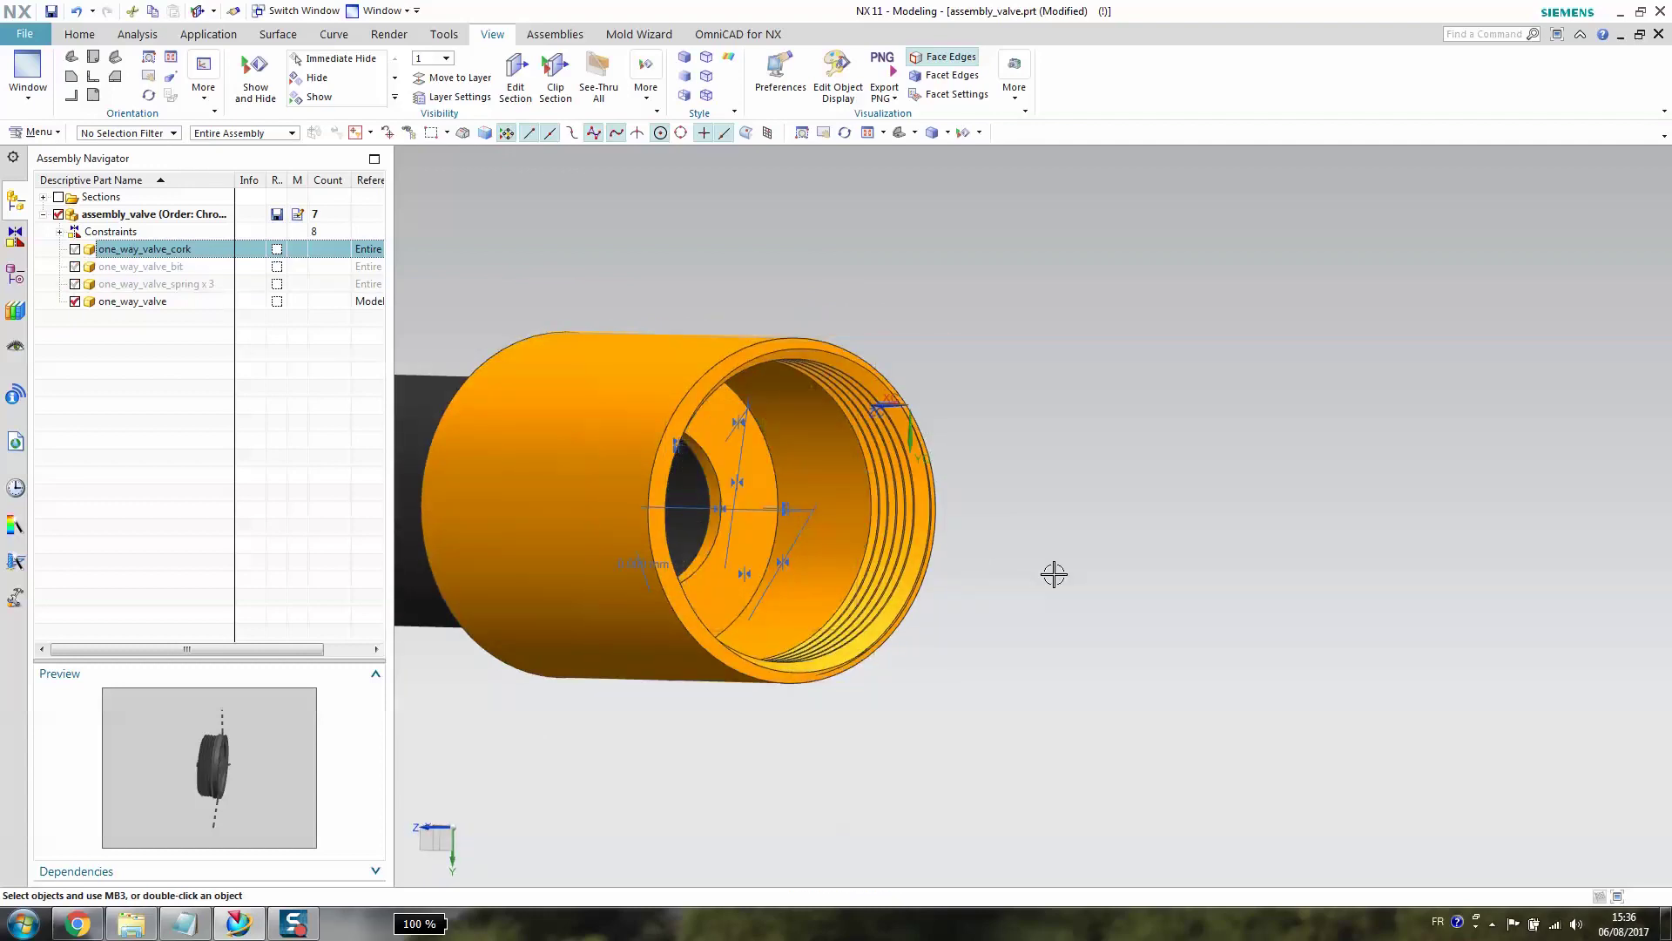
{"action": "middle_click_drag", "start_coordinate": [1054, 573], "coordinate": [1428, 601]}
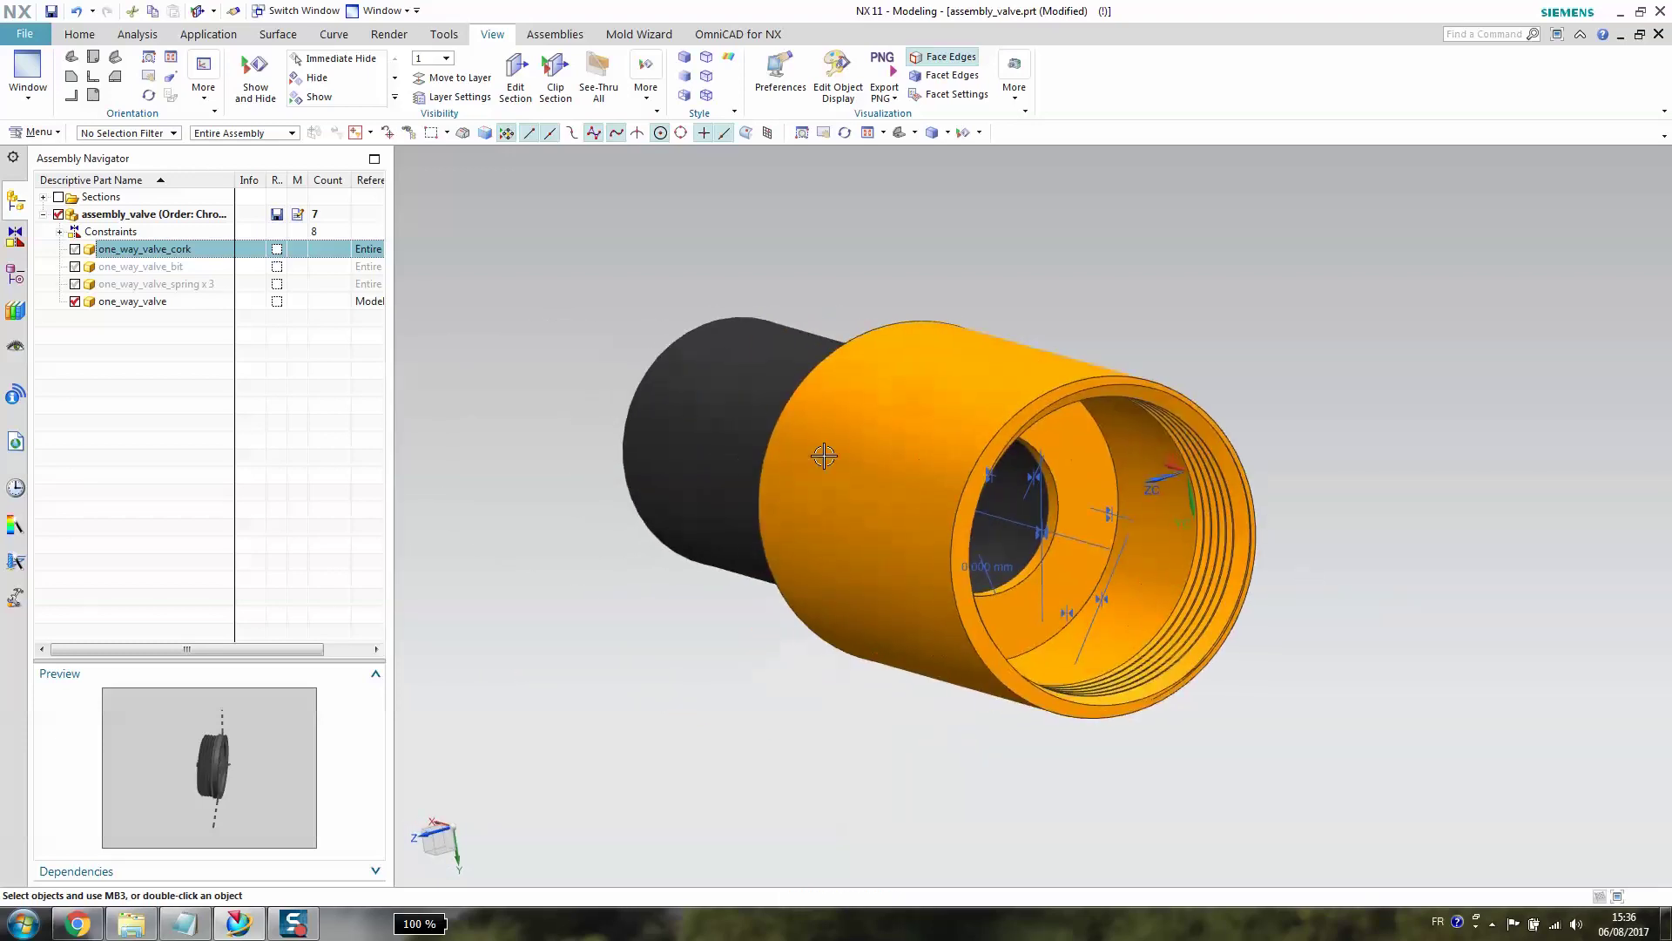
Show the bit, three springs and cork, then orbit the fully assembled valve.
{"action": "left_click", "coordinate": [75, 267]}
{"action": "left_click", "coordinate": [75, 283]}
{"action": "left_click", "coordinate": [75, 249]}
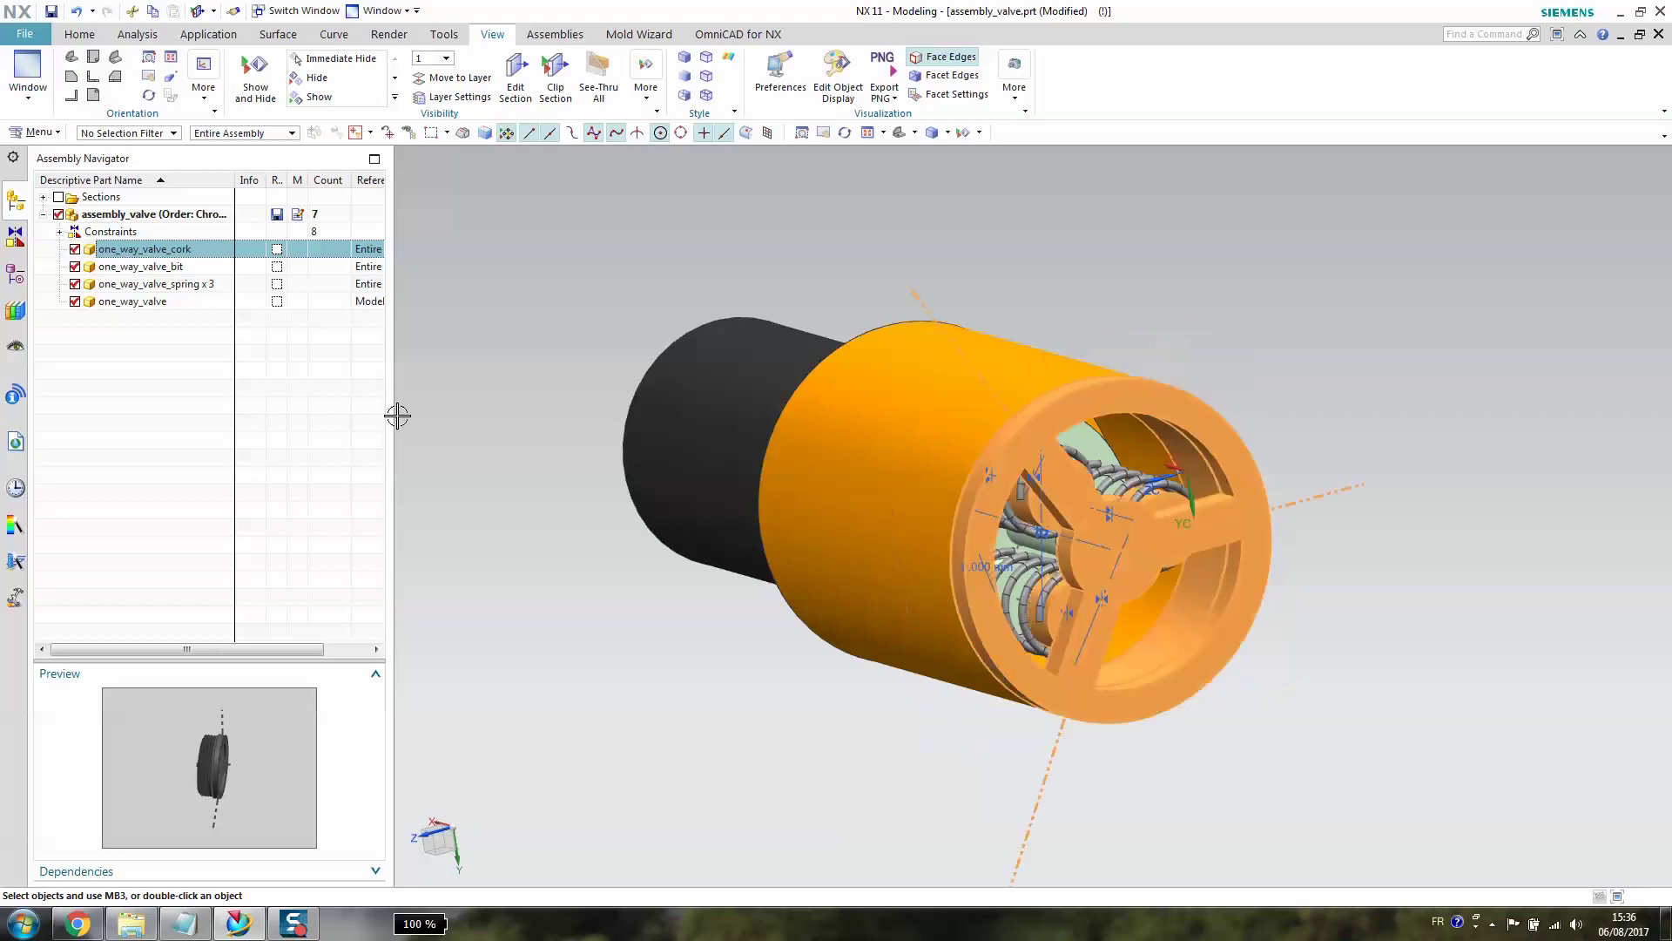
{"action": "middle_click_drag", "start_coordinate": [683, 688], "coordinate": [567, 617]}
{"action": "key", "text": "Escape"}
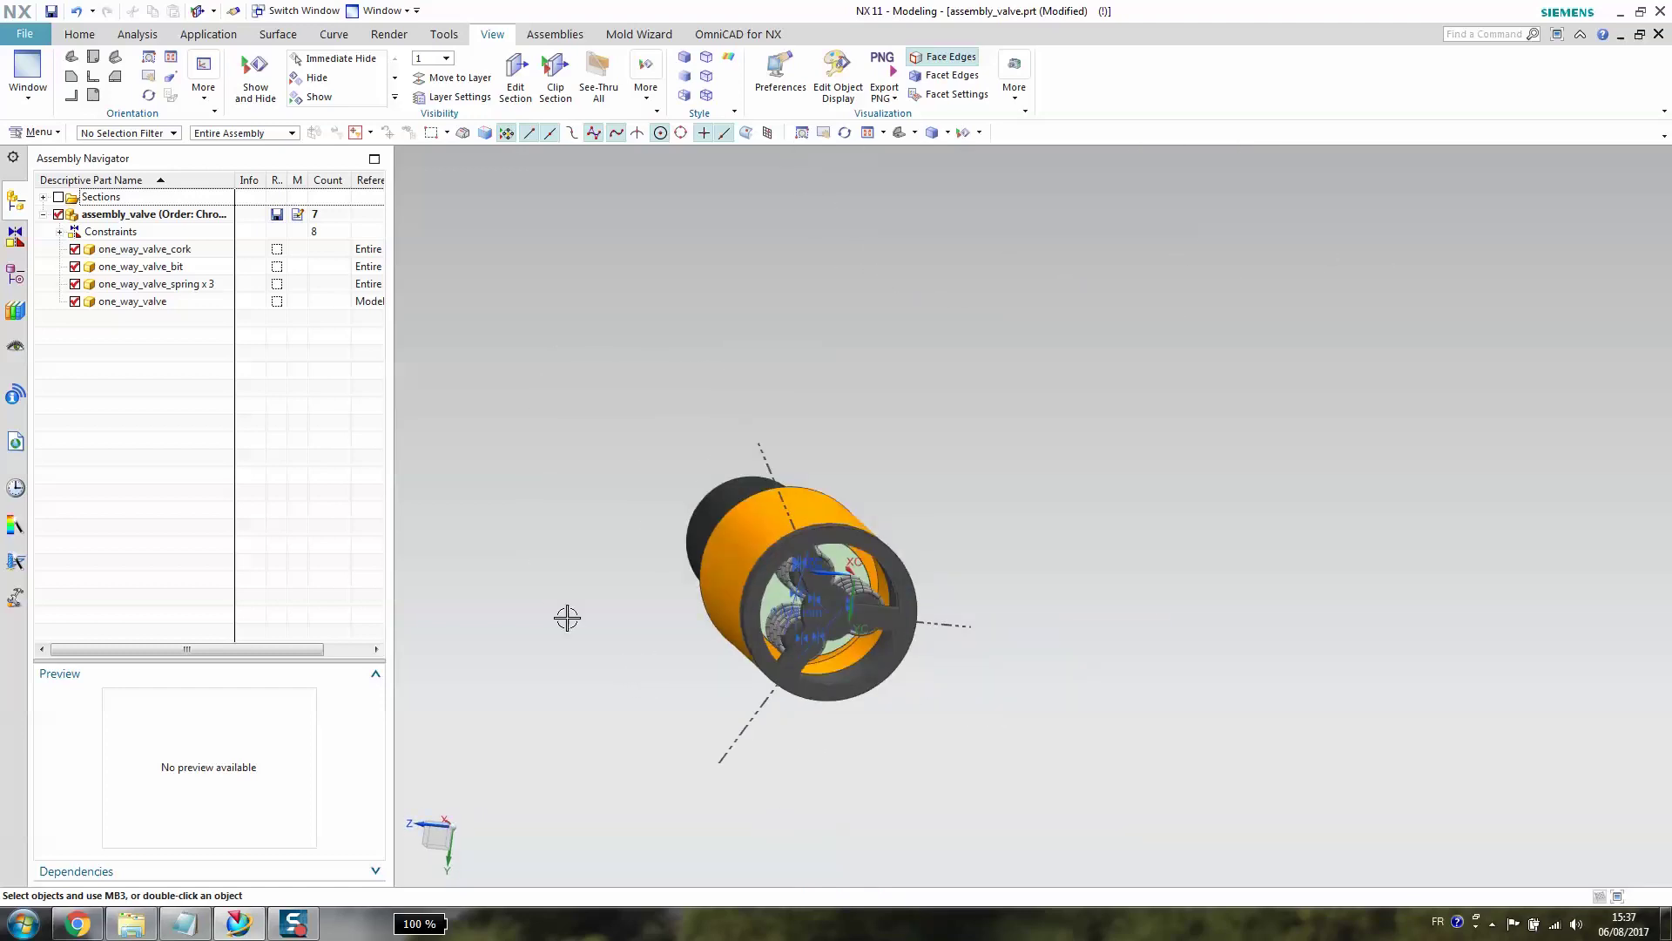
Display the parent mountassembly from assembly_valve's menu and orbit its layout.
{"action": "right_click", "coordinate": [133, 218]}
{"action": "mouse_move", "coordinate": [214, 257]}
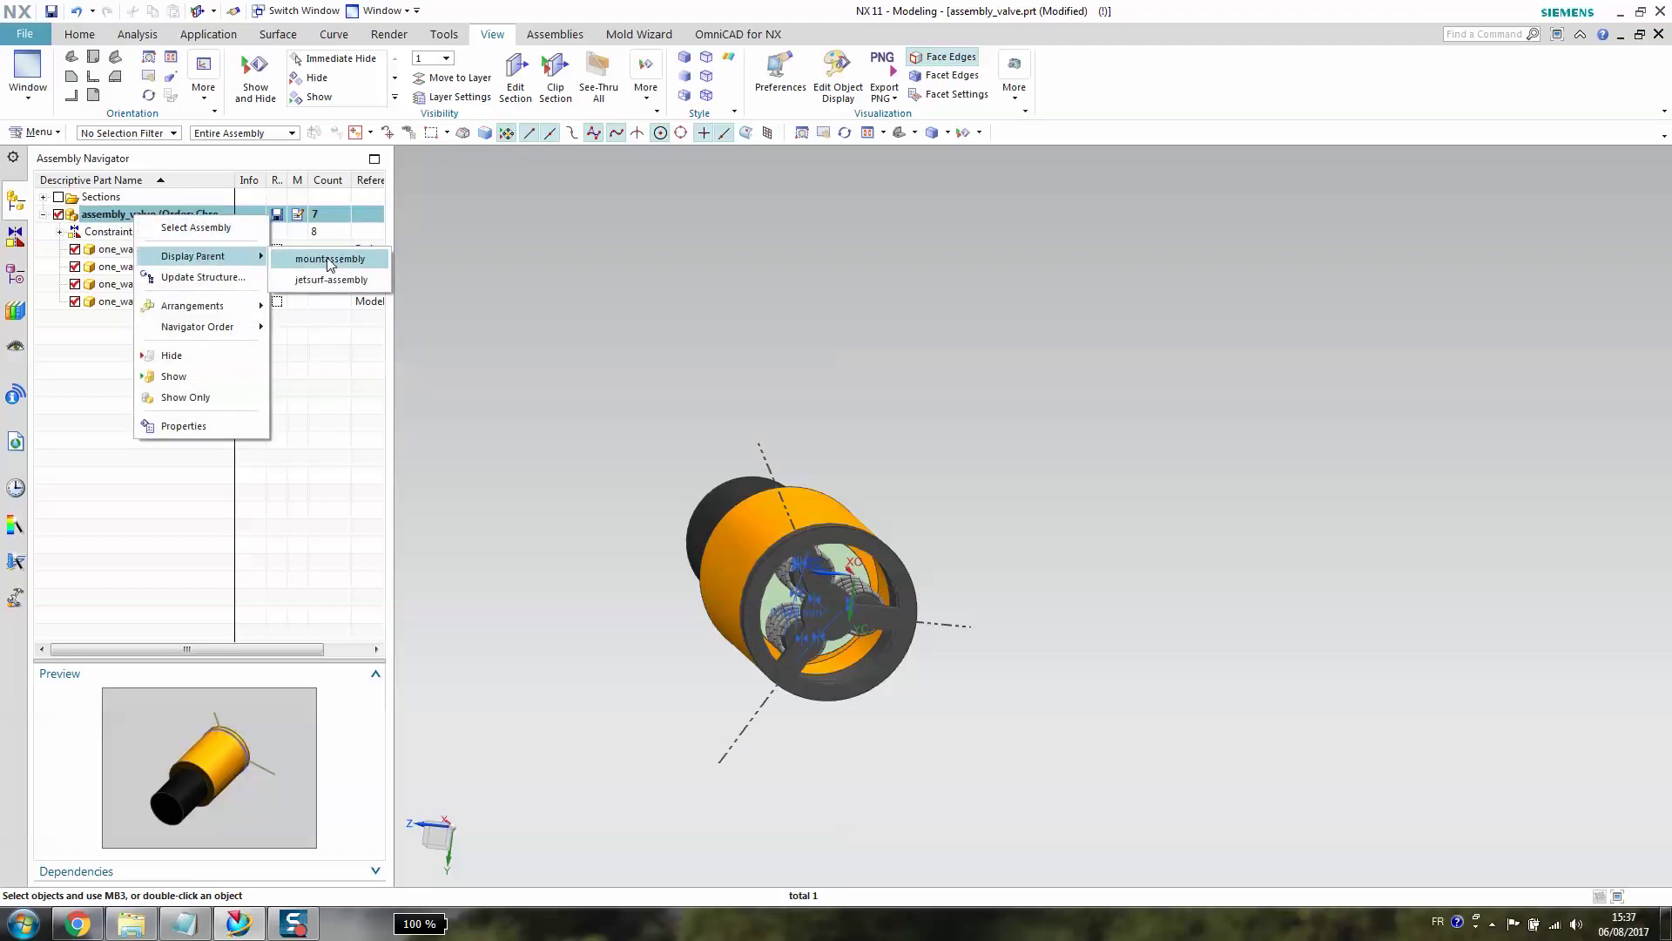
{"action": "left_click", "coordinate": [337, 260]}
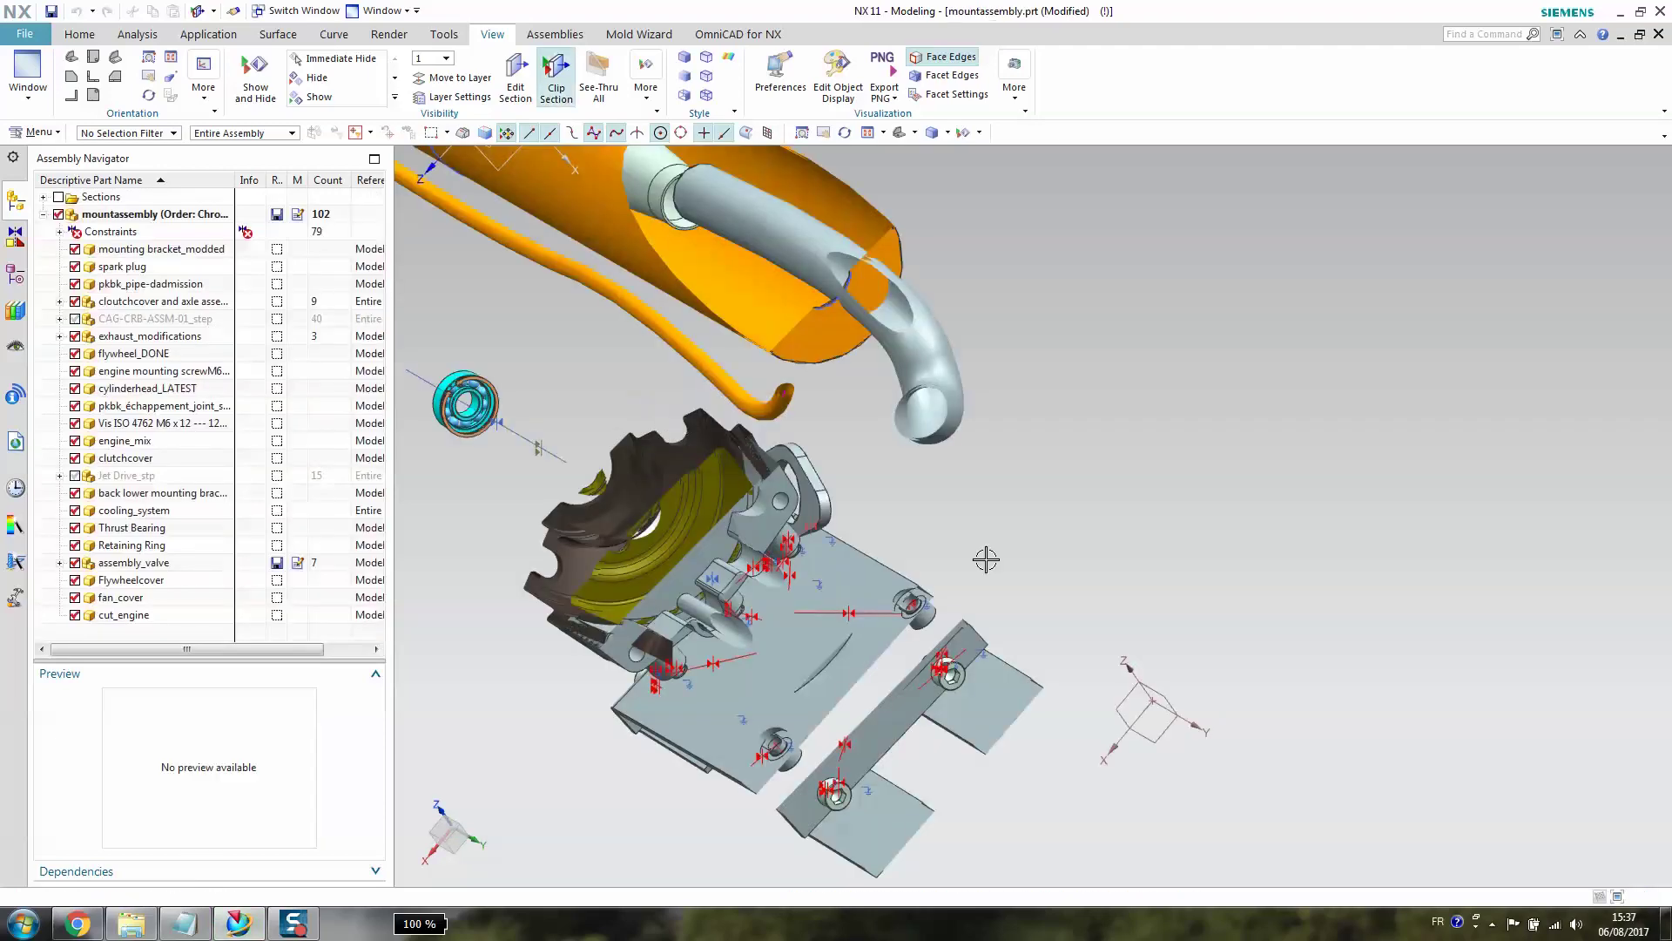
{"action": "middle_click_drag", "start_coordinate": [940, 485], "coordinate": [1080, 535]}
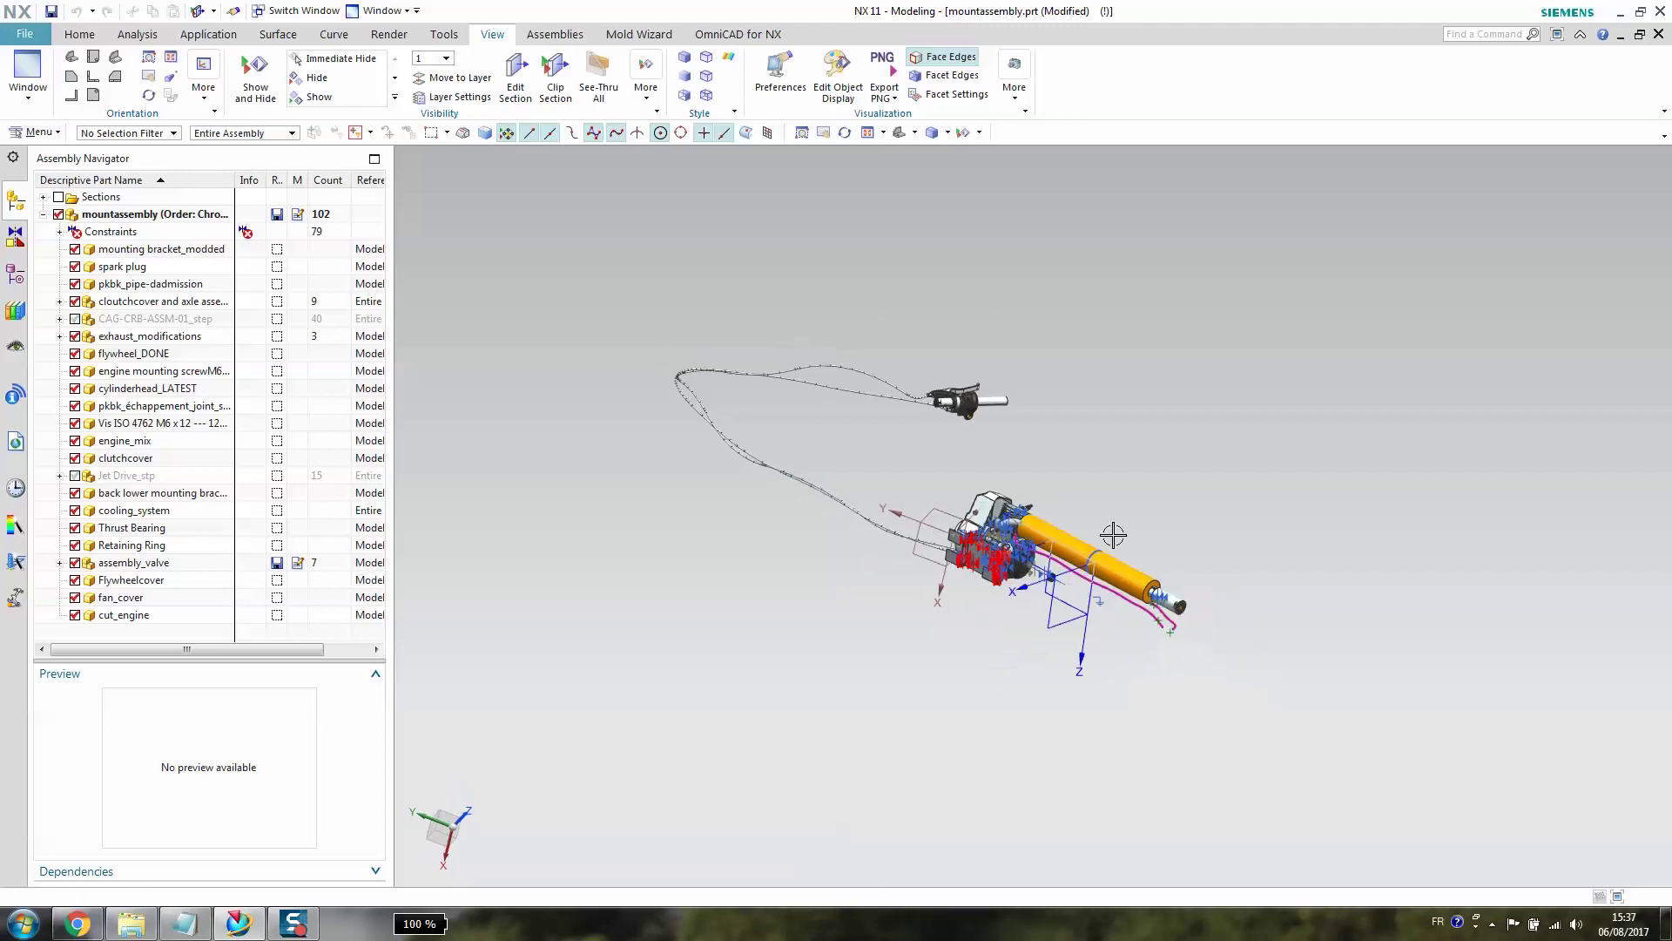
{"action": "scroll", "coordinate": [1113, 535], "scroll_direction": "down", "scroll_amount": 8}
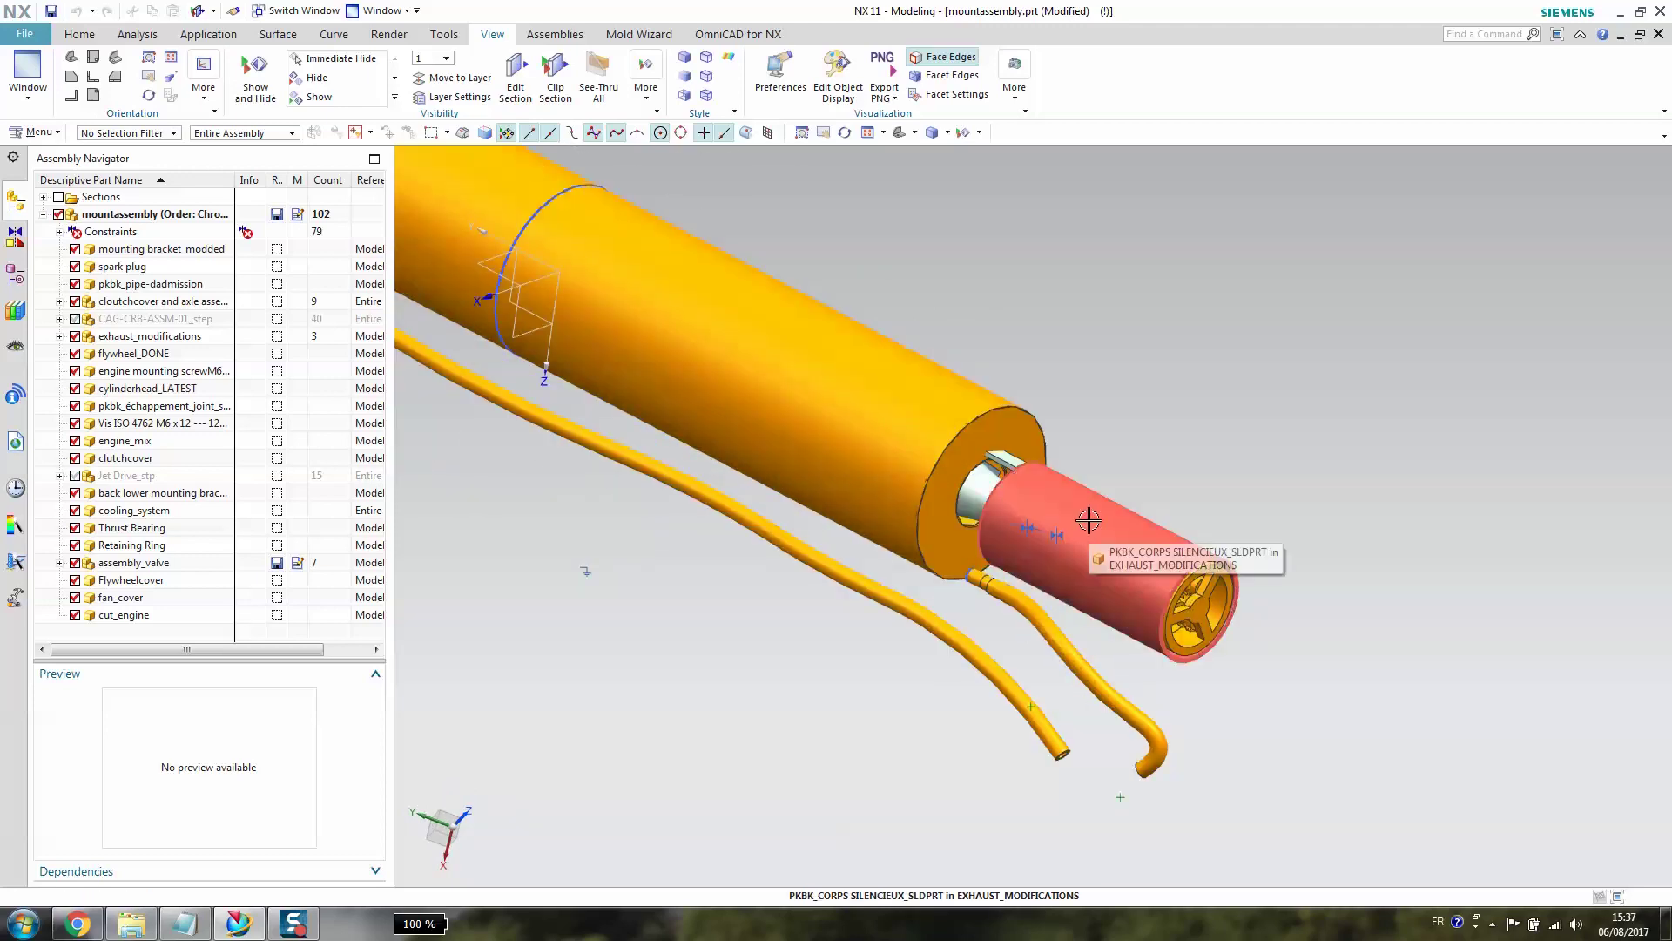
Hide the silencer body and the cooling_system to expose the valve.
{"action": "right_click", "coordinate": [1089, 520]}
{"action": "left_click", "coordinate": [1148, 81]}
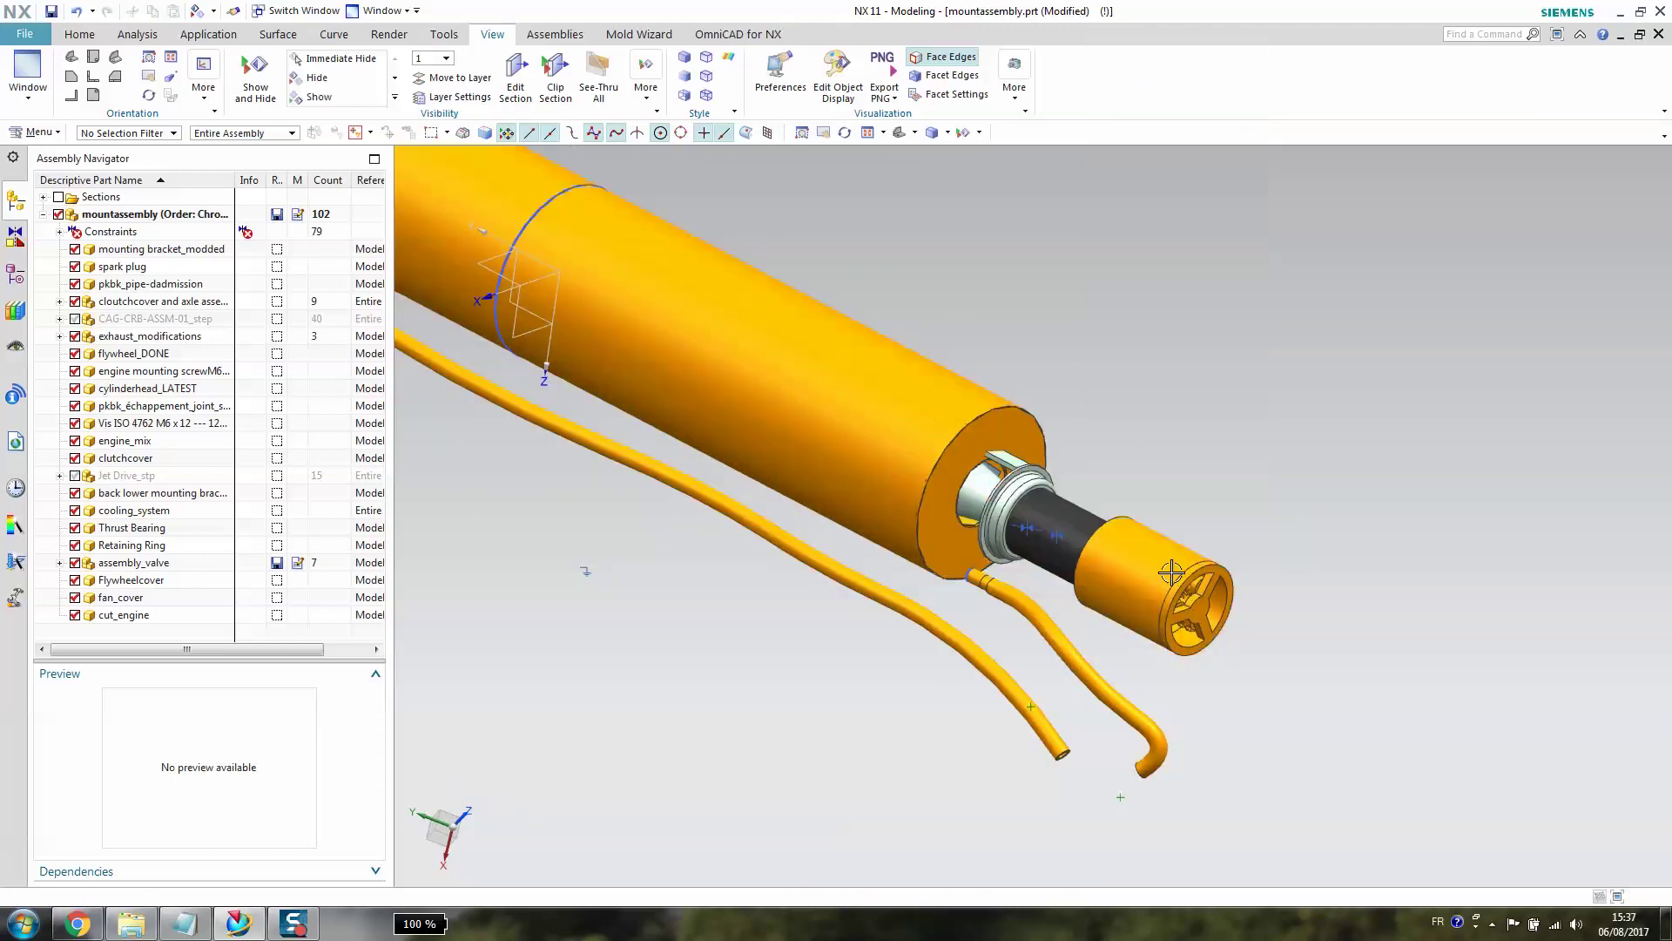
{"action": "scroll", "coordinate": [1124, 520], "scroll_direction": "down", "scroll_amount": 3}
{"action": "right_click", "coordinate": [735, 325]}
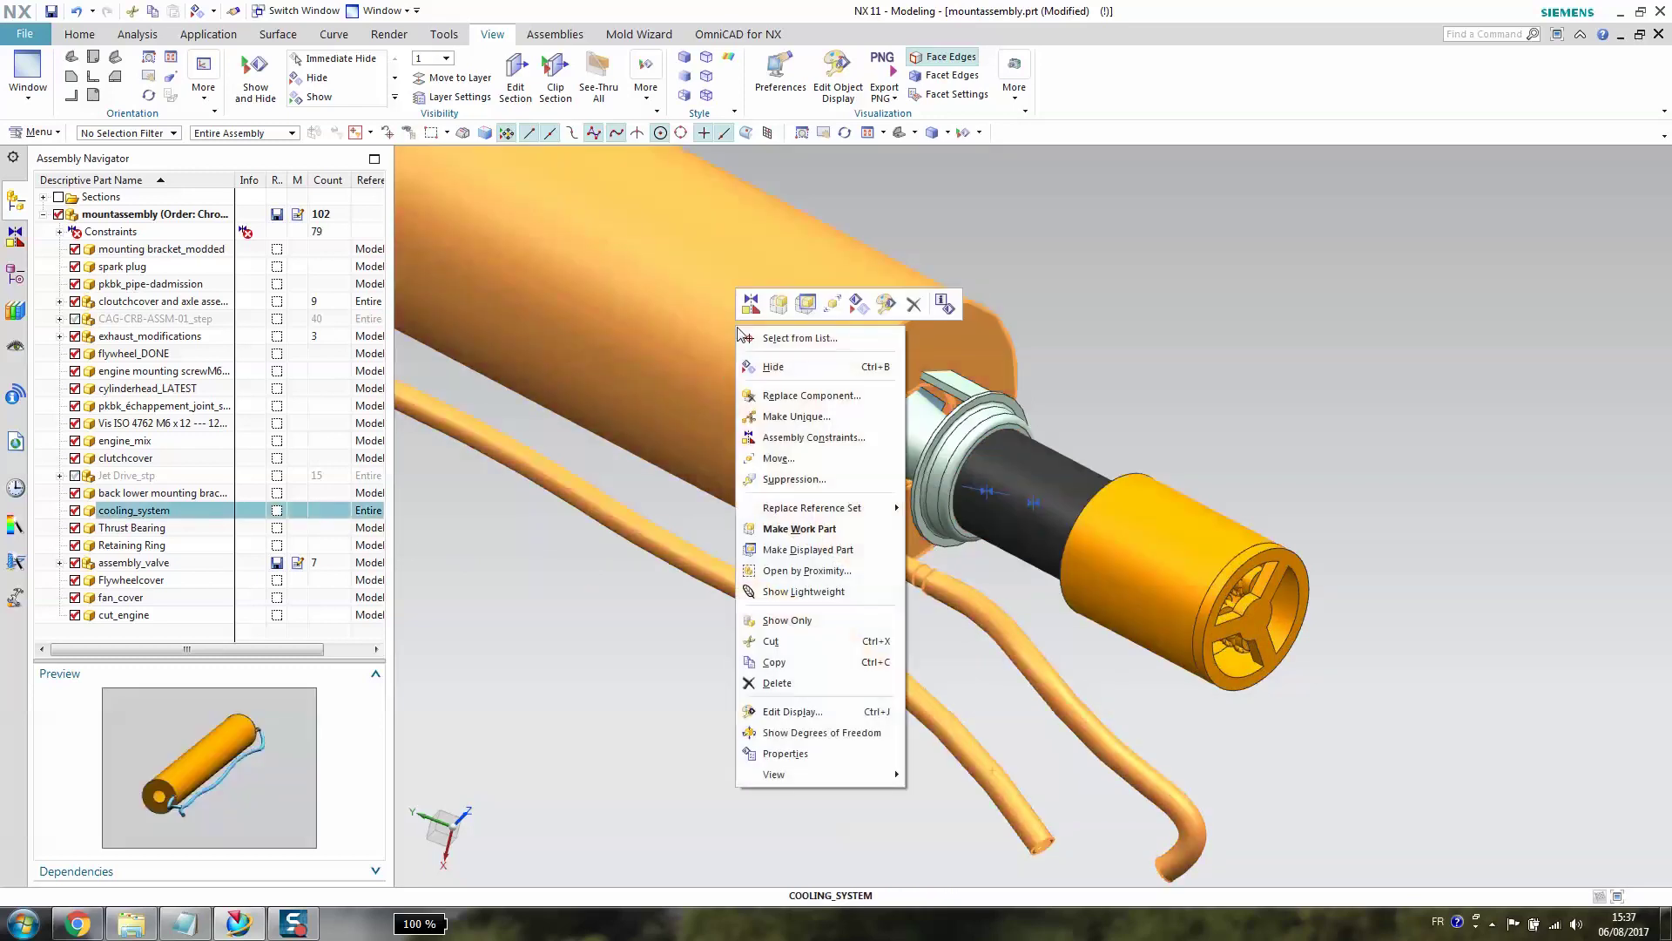
{"action": "left_click", "coordinate": [780, 366]}
Zoom and orbit around the muffler end to show the orange valve fitted there.
{"action": "scroll", "coordinate": [743, 623], "scroll_direction": "up", "scroll_amount": 3}
{"action": "scroll", "coordinate": [1131, 627], "scroll_direction": "up", "scroll_amount": 3}
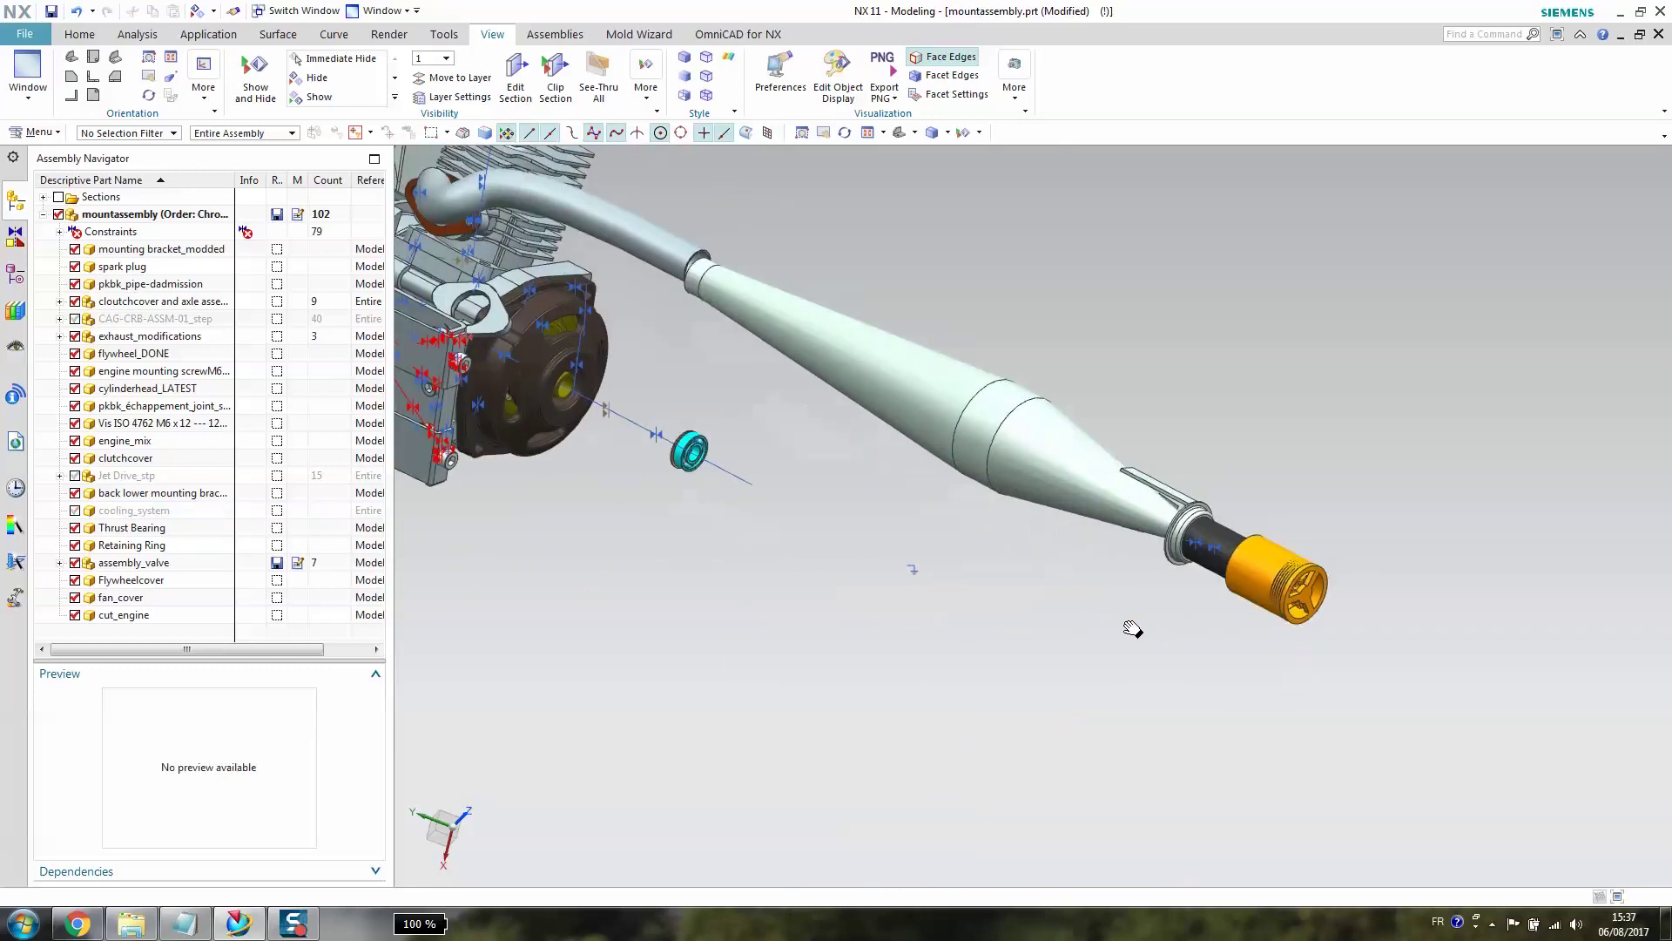
{"action": "scroll", "coordinate": [1109, 616], "scroll_direction": "up", "scroll_amount": 1}
{"action": "scroll", "coordinate": [1002, 662], "scroll_direction": "down", "scroll_amount": 2}
{"action": "scroll", "coordinate": [746, 488], "scroll_direction": "up", "scroll_amount": 2}
{"action": "scroll", "coordinate": [1126, 553], "scroll_direction": "down", "scroll_amount": 3}
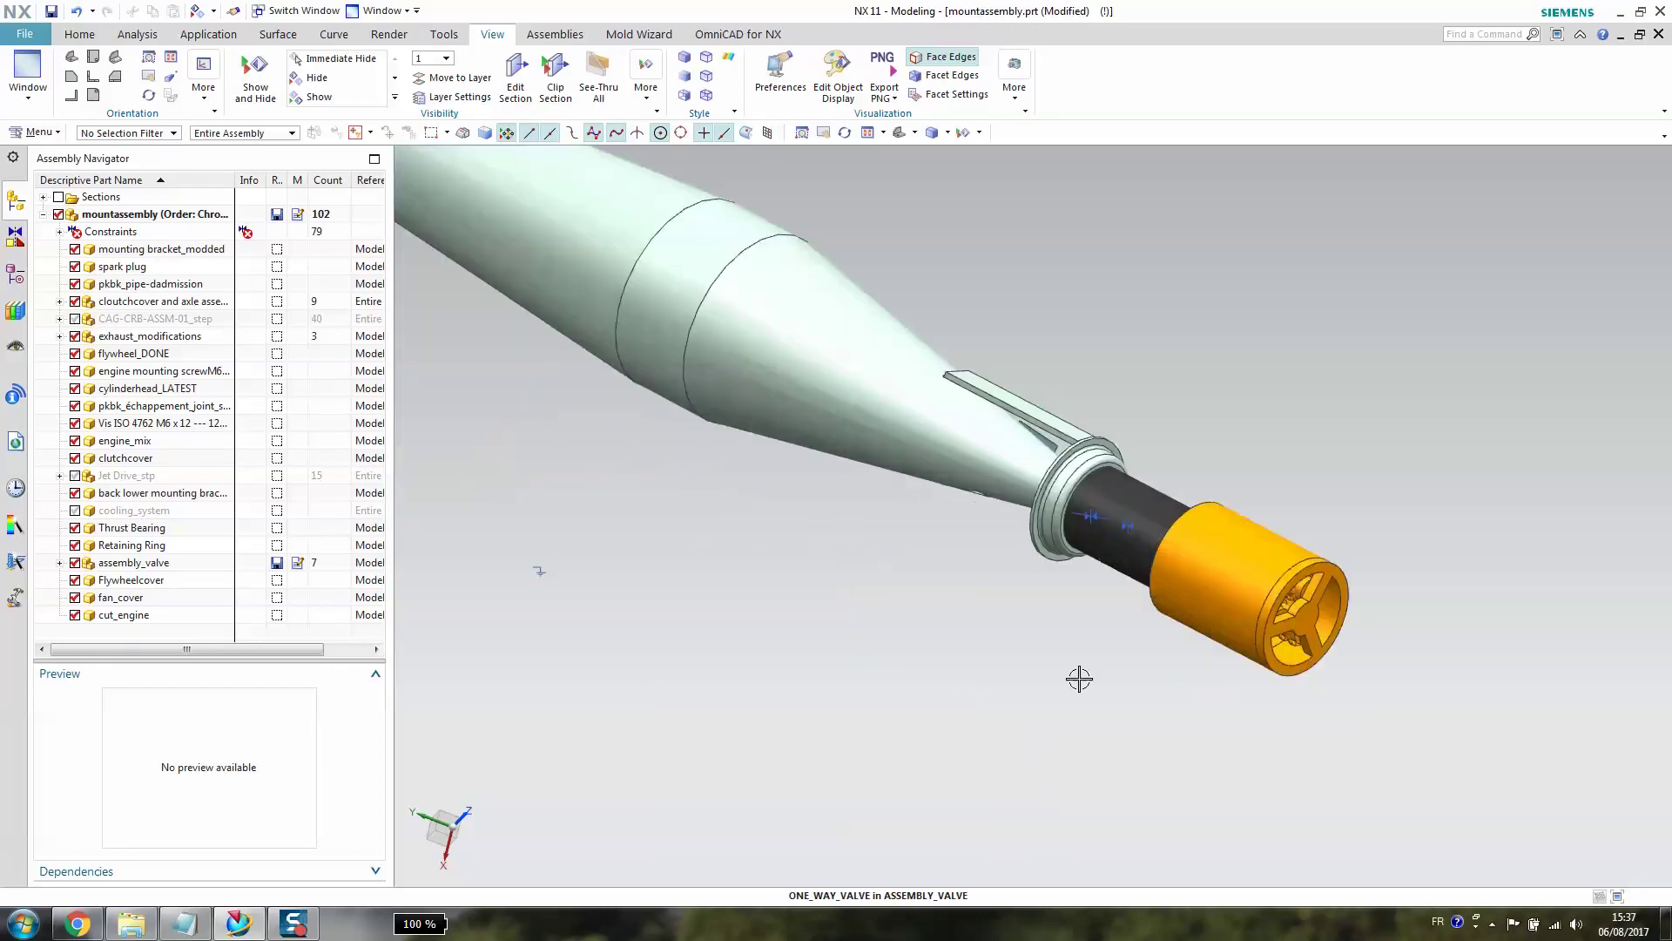
{"action": "mouse_move", "coordinate": [1176, 575]}
{"action": "middle_mouse_down"}
{"action": "mouse_move", "coordinate": [1195, 570]}
{"action": "mouse_move", "coordinate": [1184, 597]}
{"action": "mouse_move", "coordinate": [1206, 609]}
{"action": "mouse_move", "coordinate": [1270, 610]}
{"action": "mouse_move", "coordinate": [1161, 598]}
{"action": "middle_mouse_up"}
{"action": "scroll", "coordinate": [1161, 597], "scroll_direction": "up", "scroll_amount": 3}
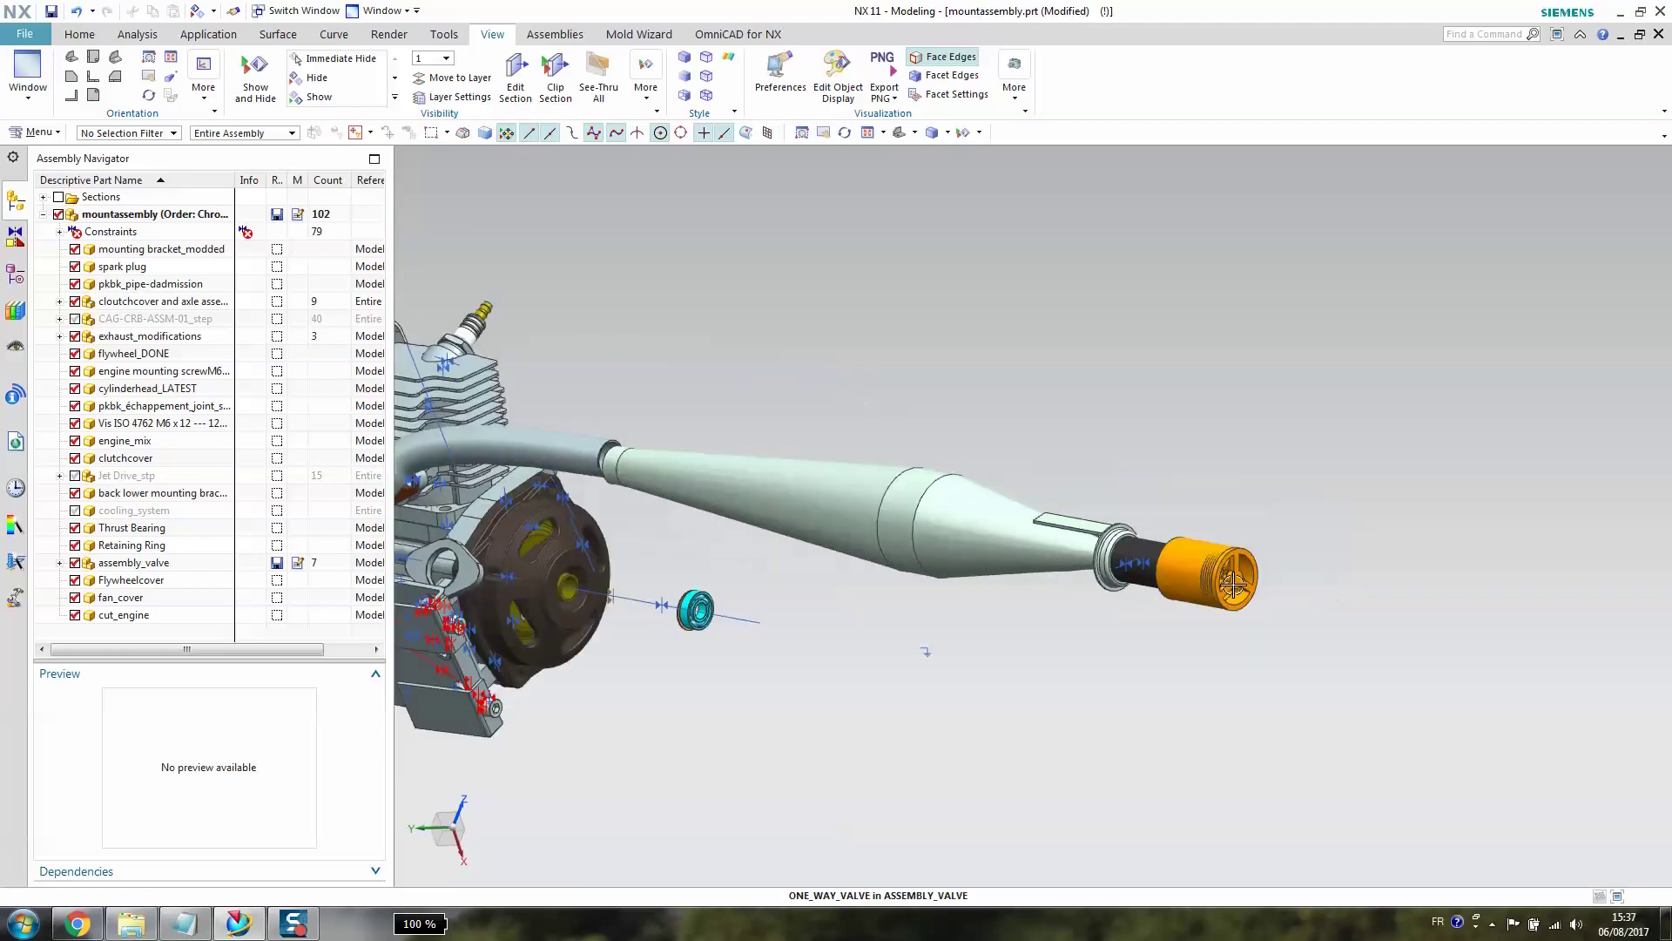
{"action": "scroll", "coordinate": [891, 627], "scroll_direction": "up", "scroll_amount": 2}
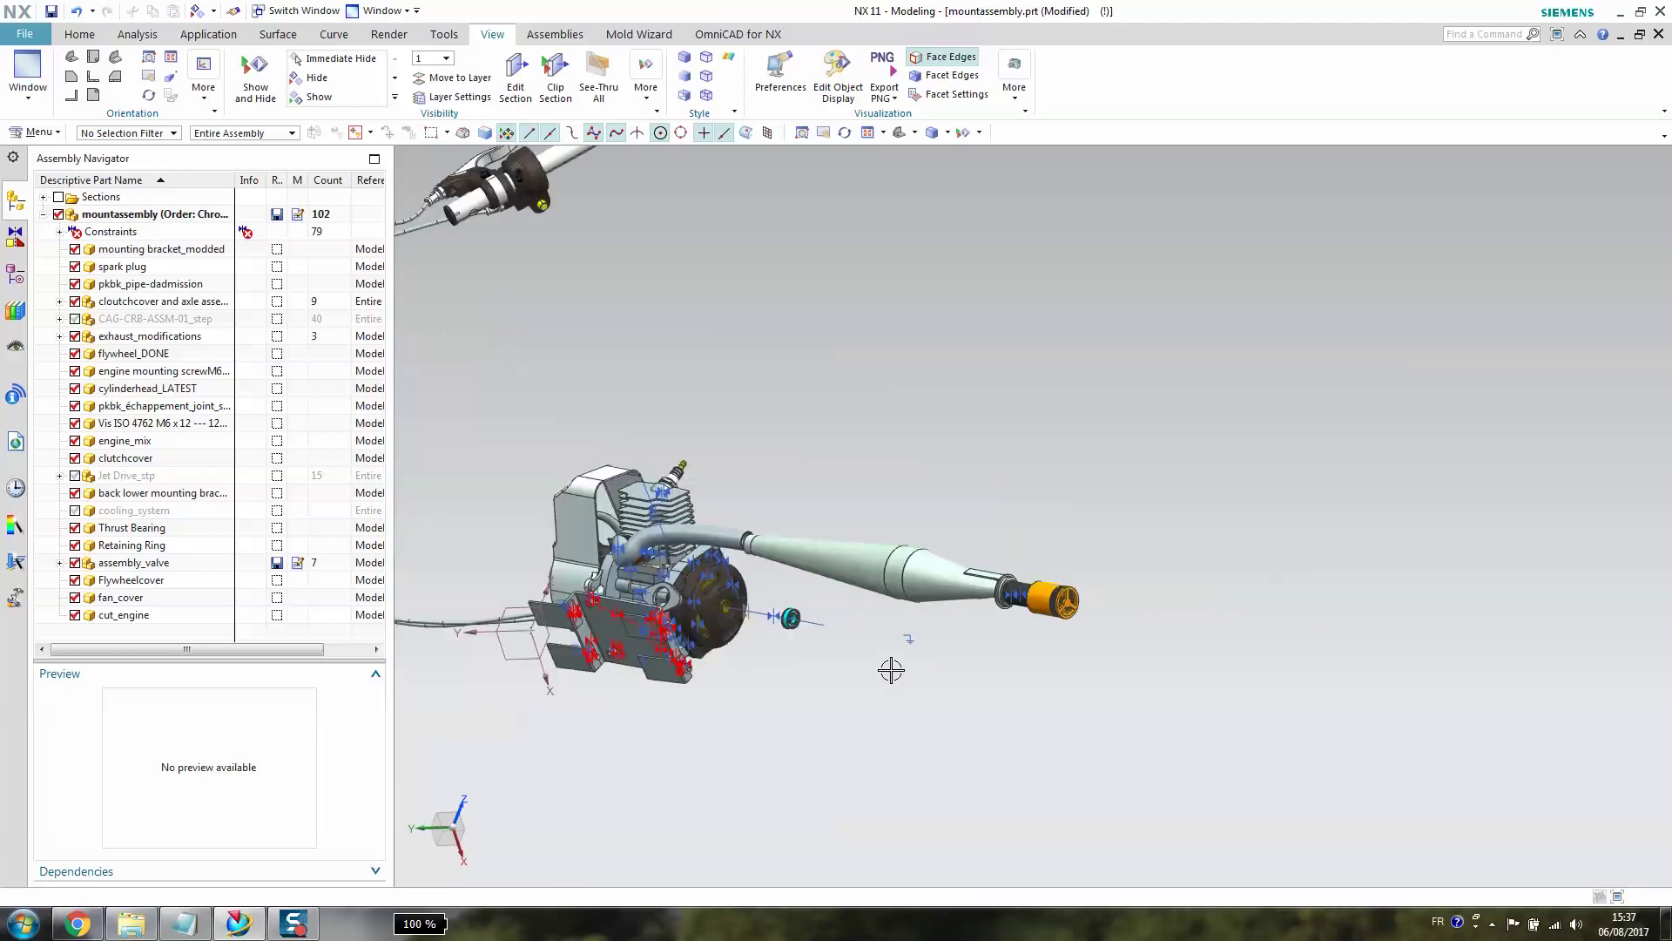
Display the parent jetsurf-assembly from mountassembly's menu and orbit the whole board.
{"action": "right_click", "coordinate": [145, 217]}
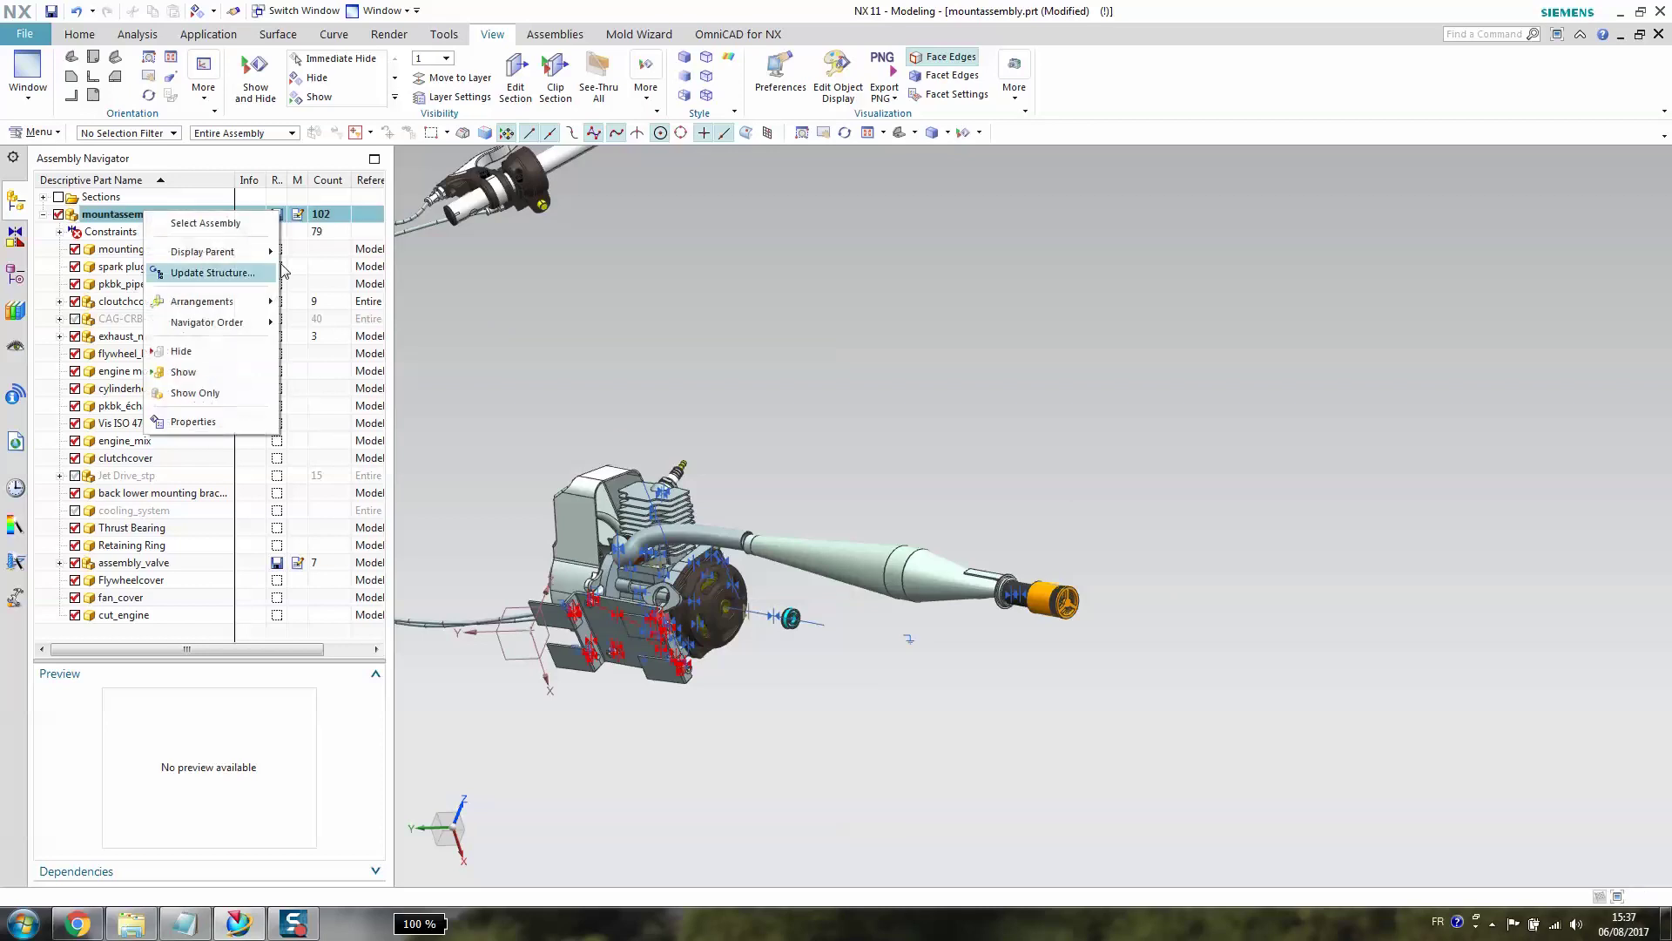
{"action": "left_click", "coordinate": [342, 255]}
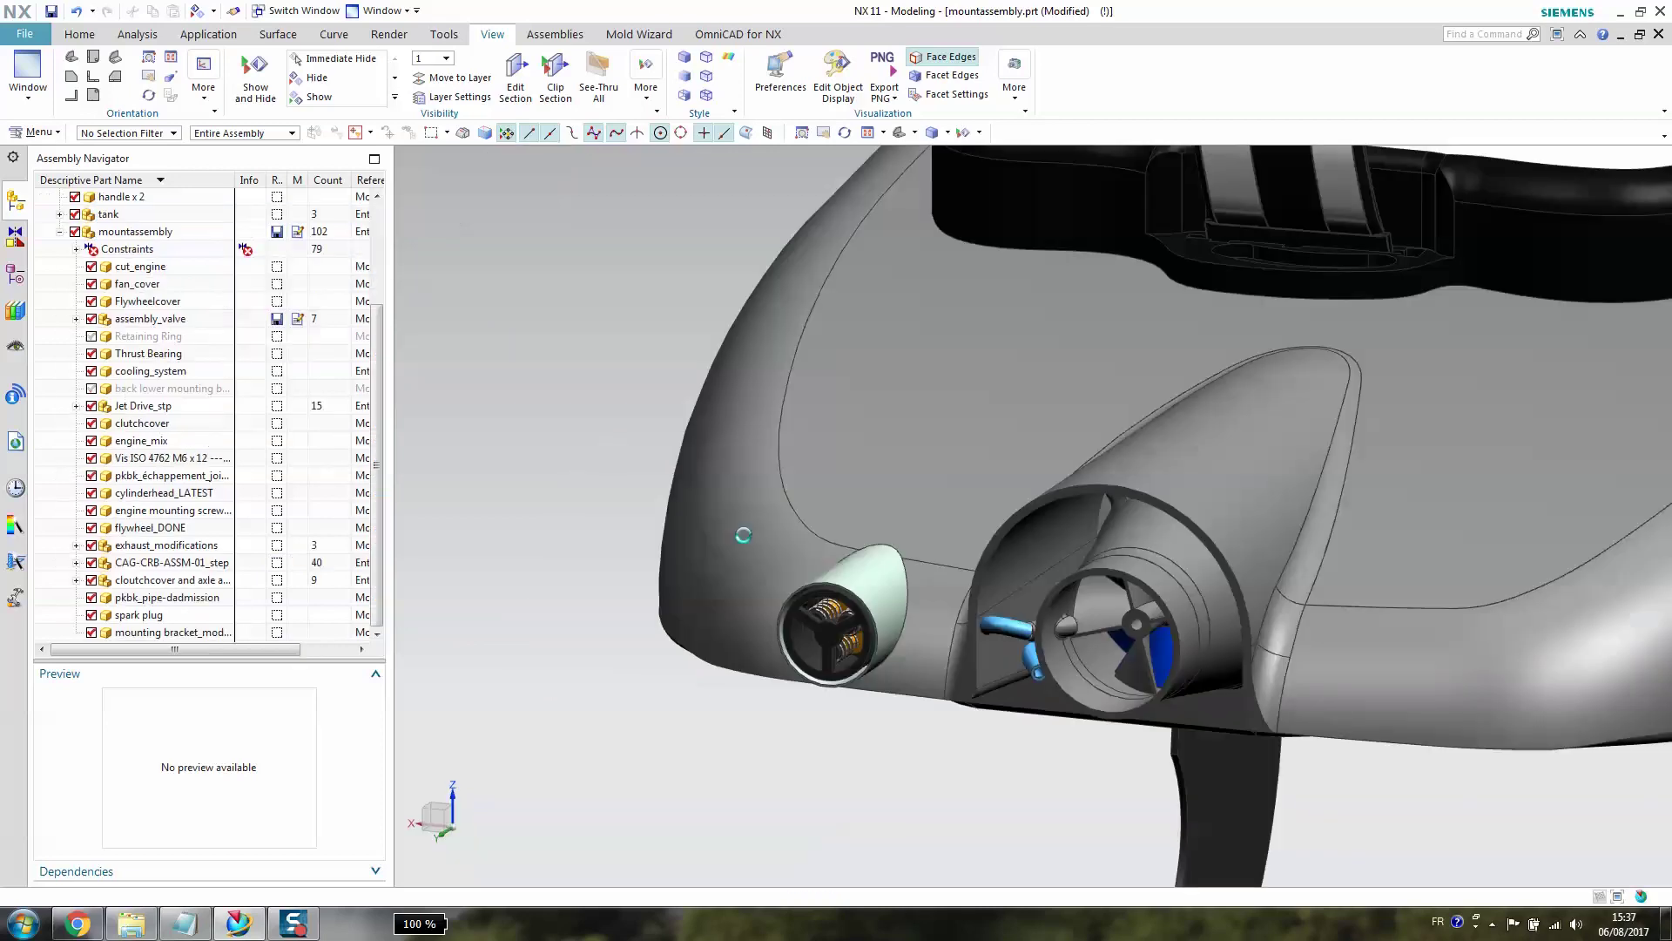
{"action": "middle_click_drag", "start_coordinate": [1045, 616], "coordinate": [1018, 725]}
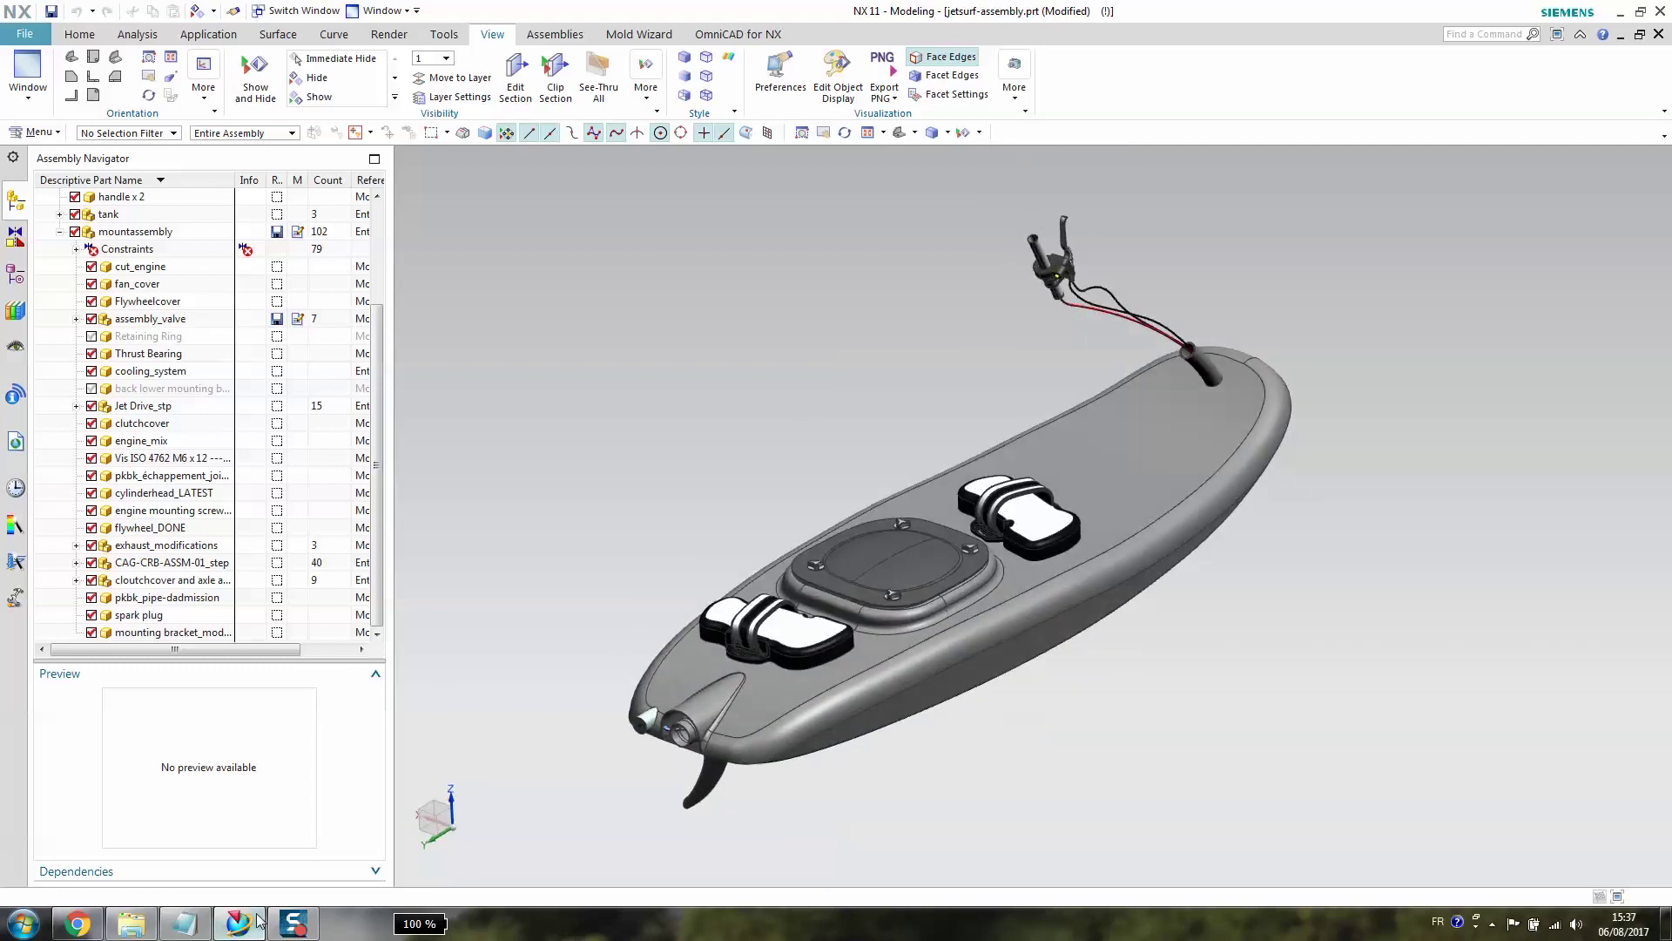
{"action": "mouse_move", "coordinate": [296, 928]}
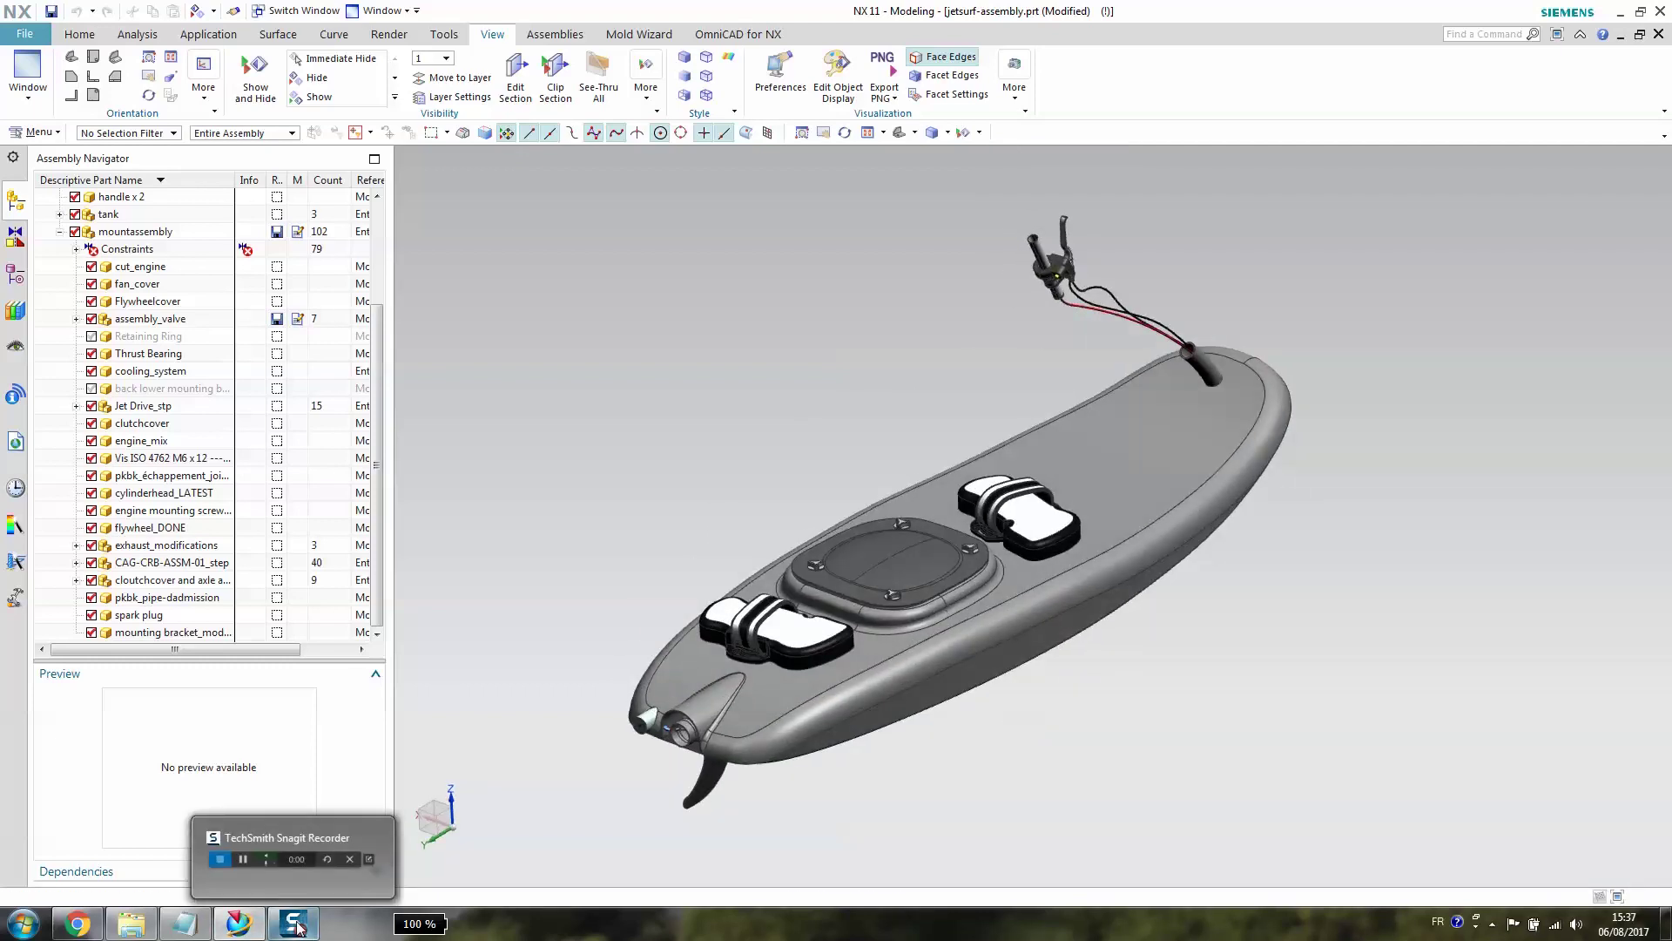